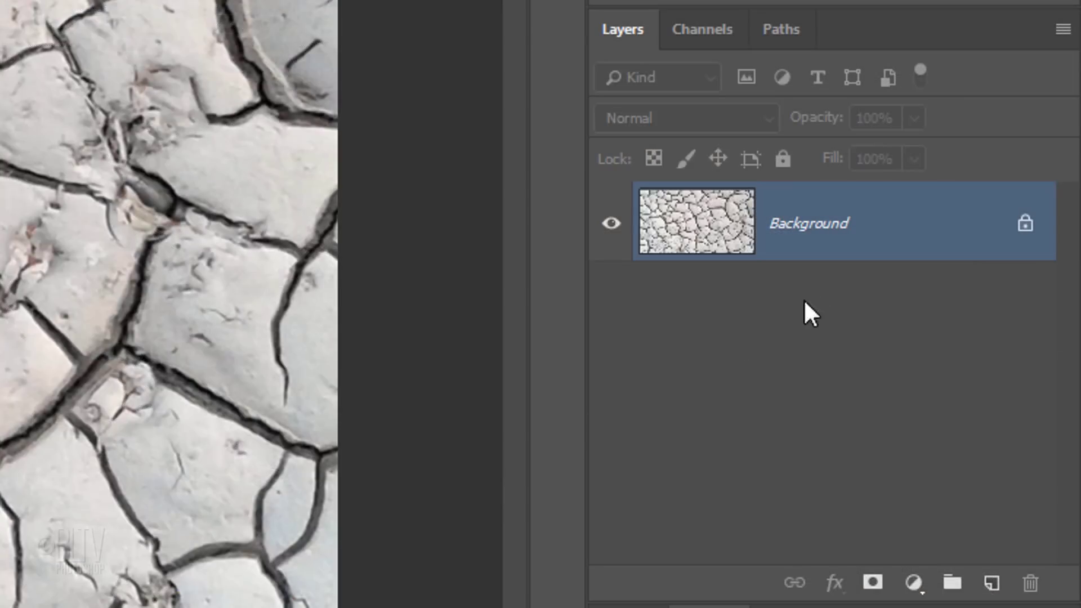
# Unlock the texture background as Layer 0, hide it, and add a black-filled Layer 1 beneath.
pyautogui.click(1058, 332)
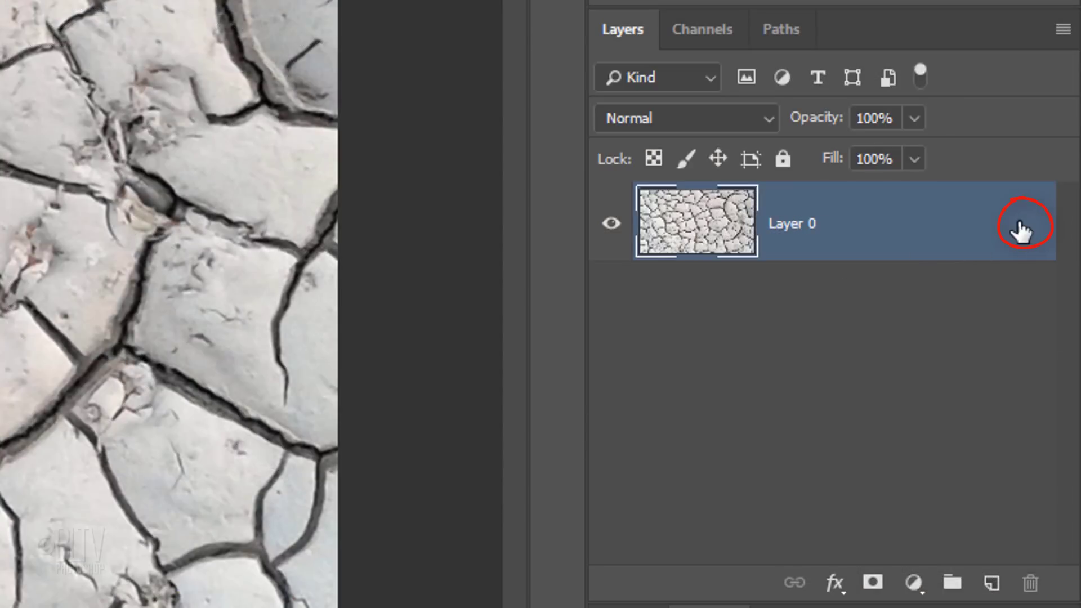
pyautogui.click(611, 225)
pyautogui.click(611, 225)
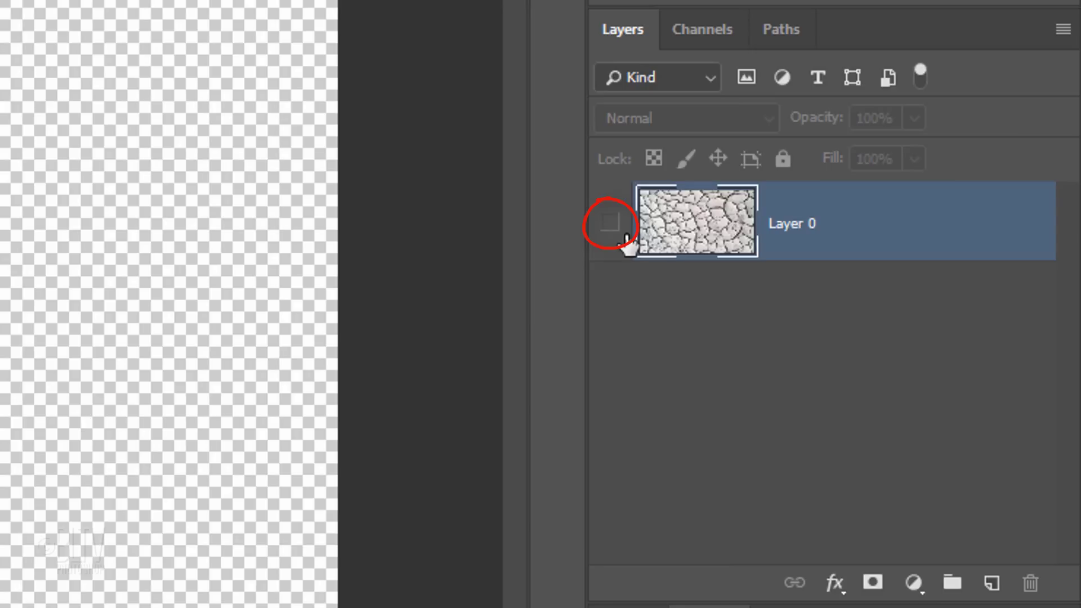
pyautogui.keyDown('ctrl'); pyautogui.click(992, 585); pyautogui.keyUp('ctrl')
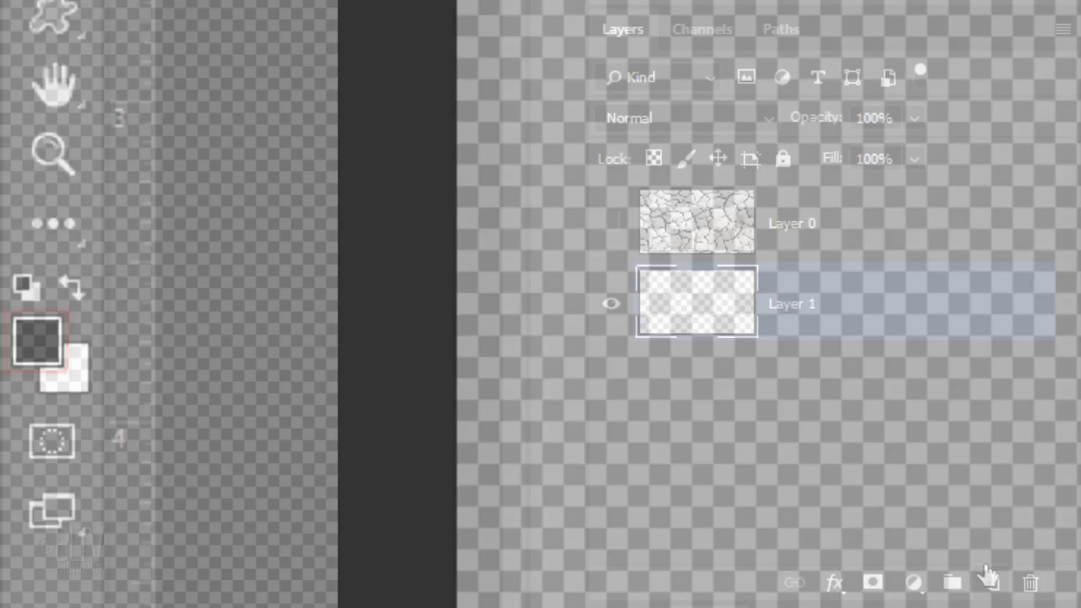
pyautogui.hotkey('alt', 'Delete')
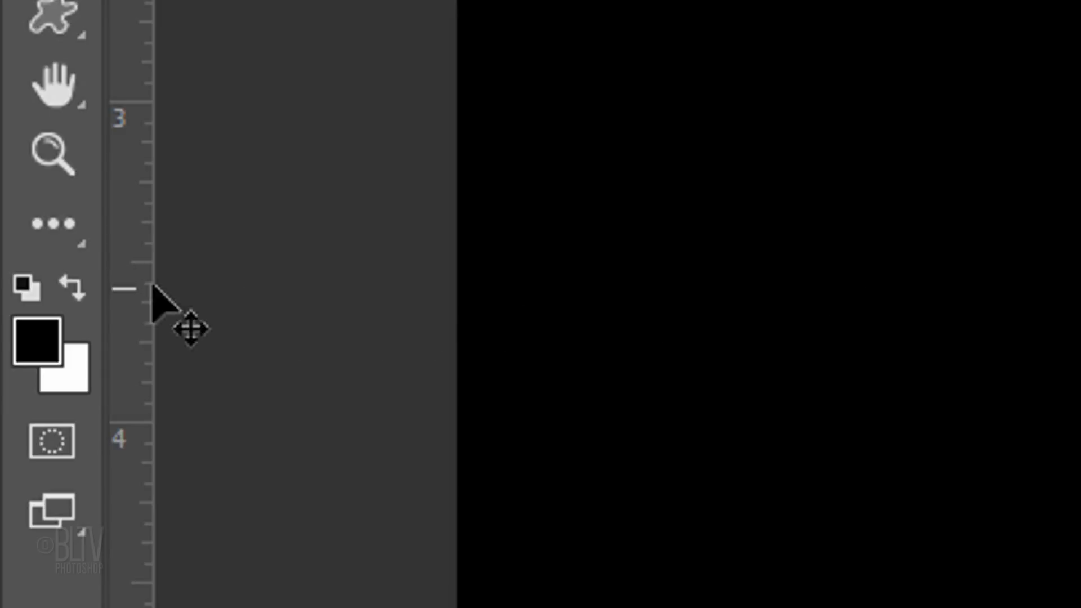
# Make white the foreground colour and set the Horizontal Type Tool to FM College Team, 250 pt.
pyautogui.click(79, 287)
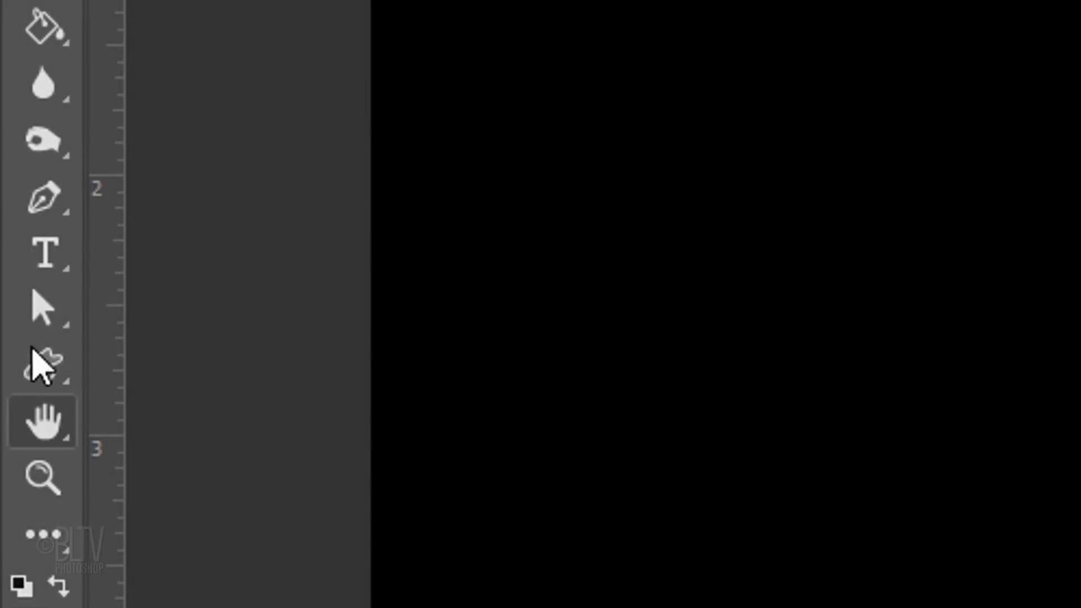
pyautogui.rightClick(44, 251)
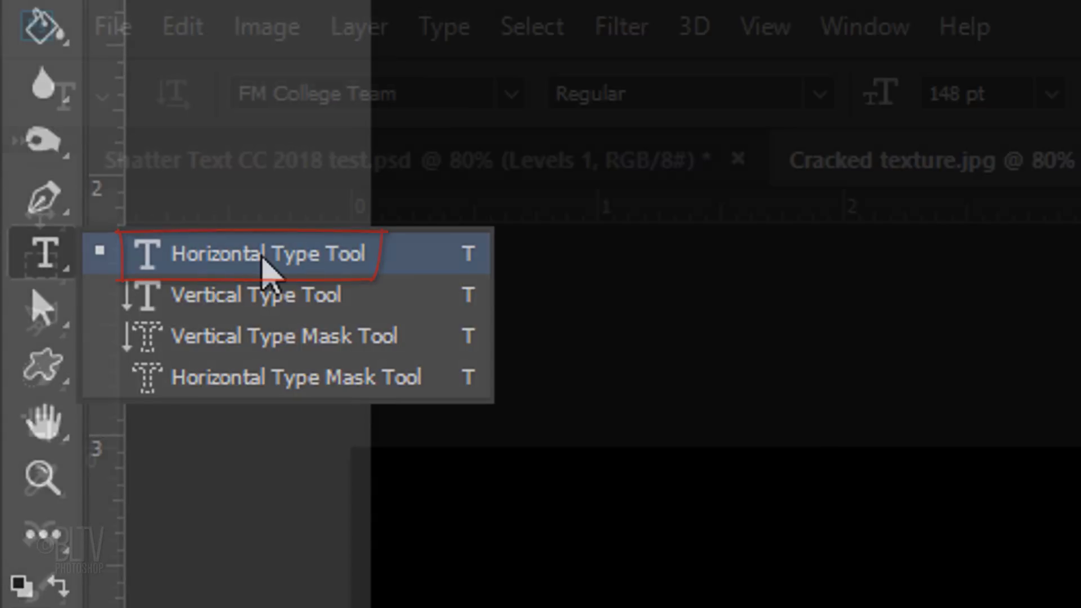
pyautogui.click(265, 268)
pyautogui.click(507, 97)
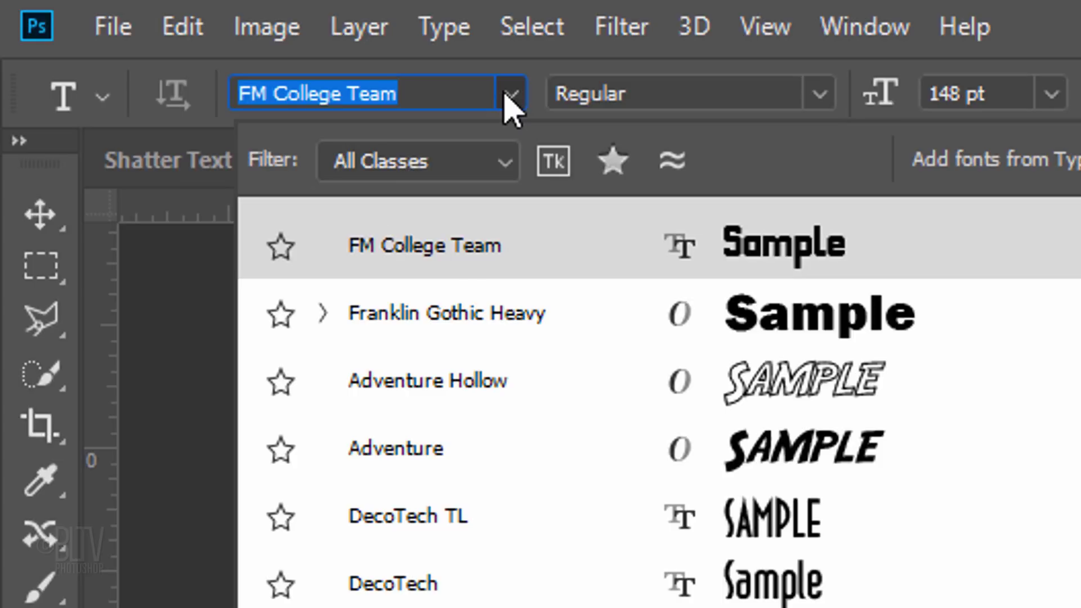
pyautogui.click(505, 95)
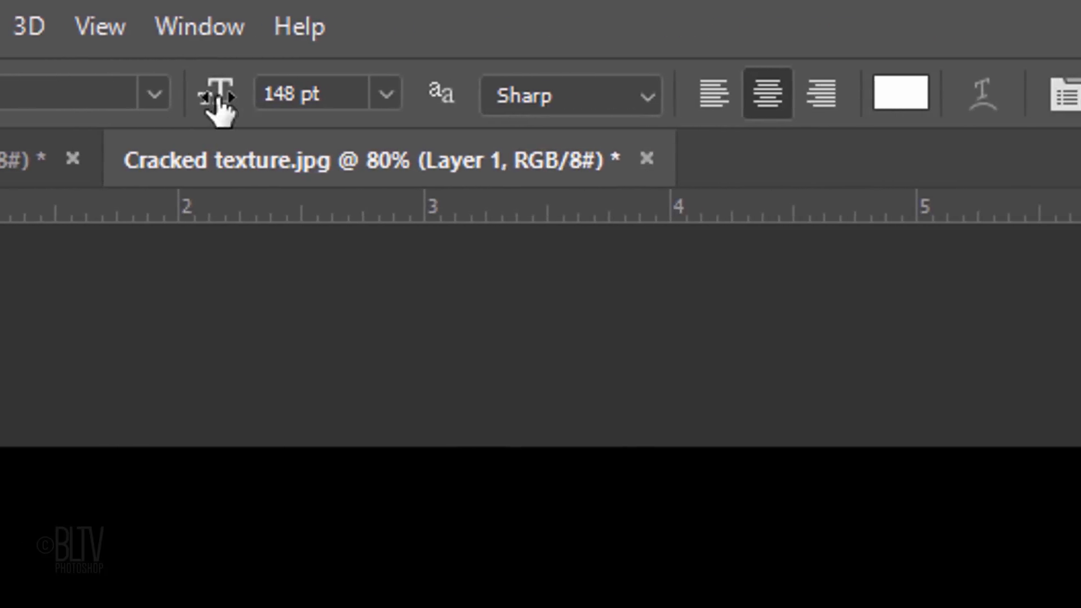
pyautogui.click(699, 94)
pyautogui.press('BackSpace')
pyautogui.press('BackSpace')
pyautogui.press('BackSpace')
pyautogui.write('250')
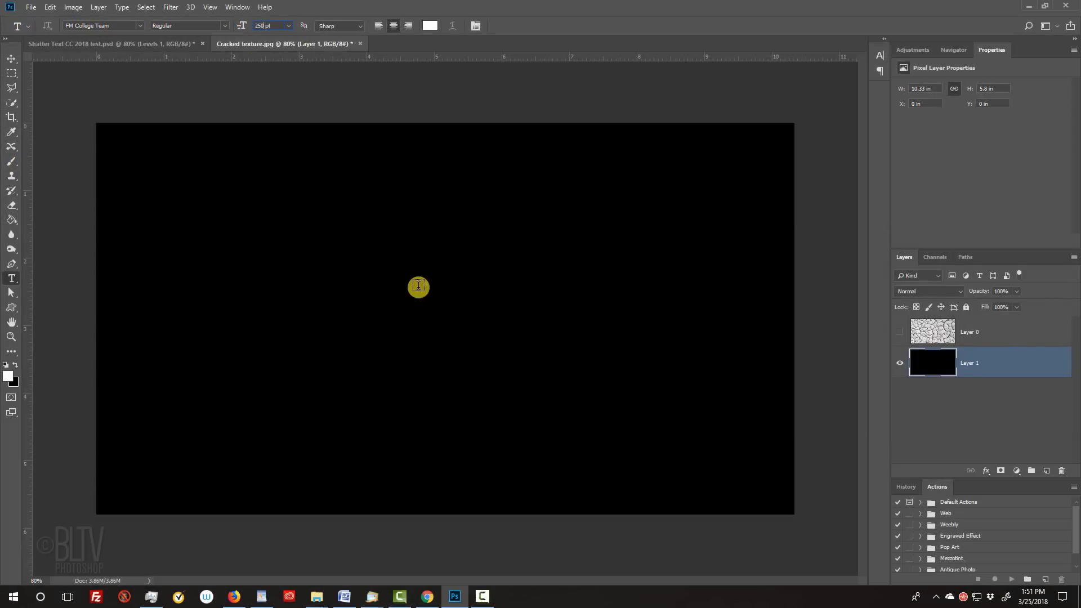
# Type SHATTER in the canvas centre and reset its tracking to 0.
pyautogui.click(457, 313)
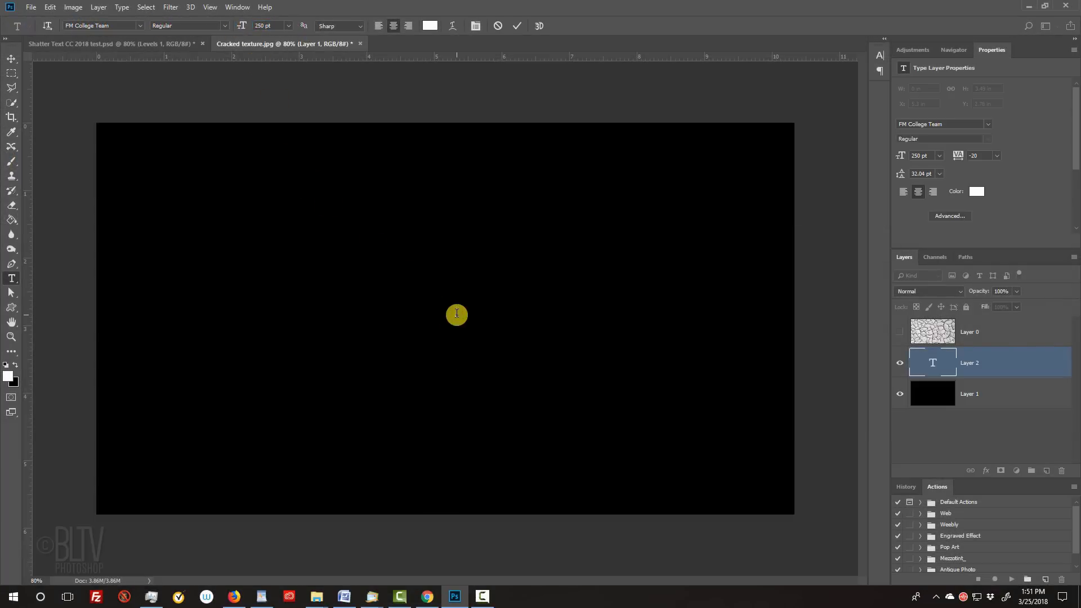
pyautogui.write('SHATTER')
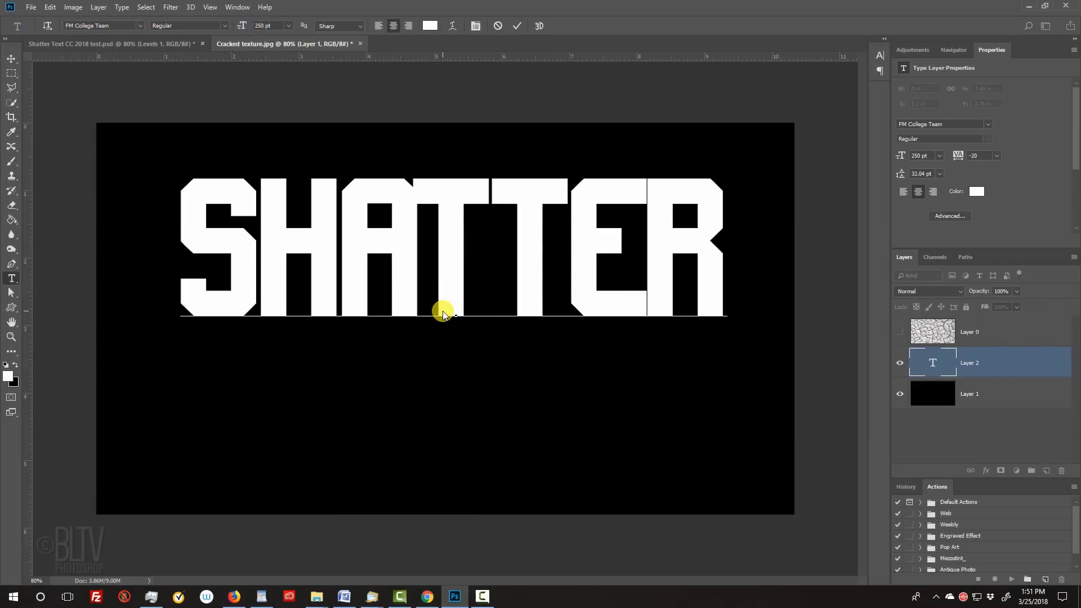
pyautogui.moveTo(717, 251); pyautogui.dragTo(135, 225)
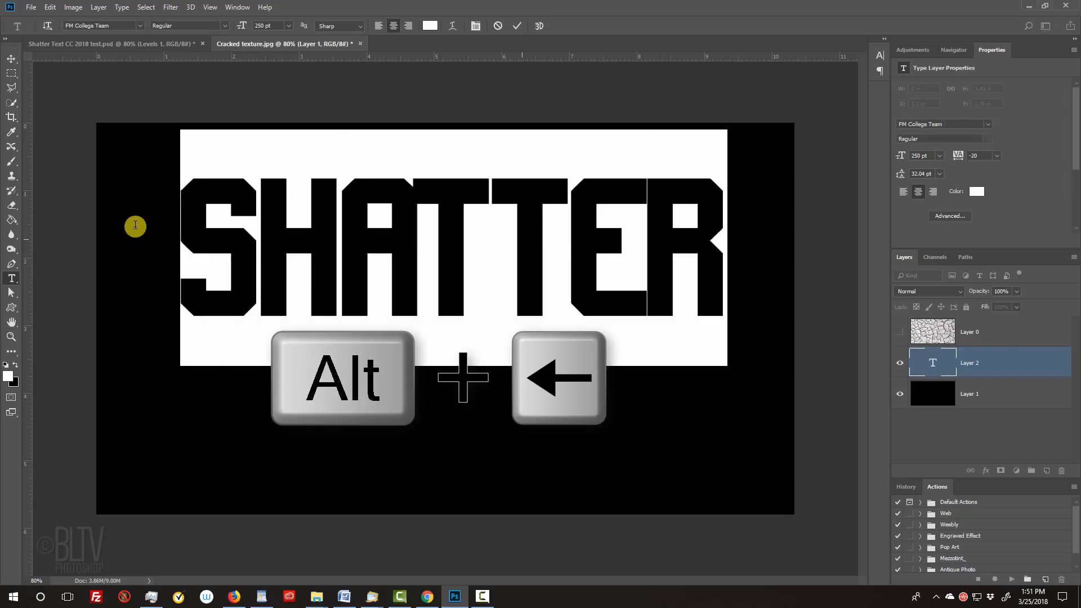
pyautogui.hotkey('alt', 'Right')
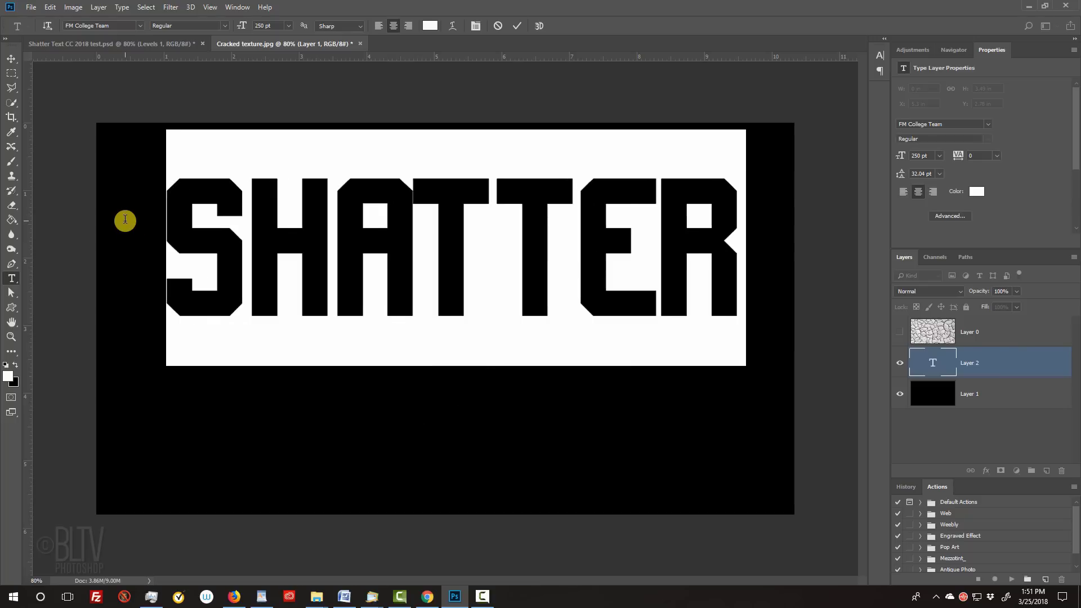
# Tighten the kerning between the two Ts and between T and E.
pyautogui.click(498, 226)
pyautogui.hotkey('alt', 'Left')
pyautogui.hotkey('alt', 'Left')
pyautogui.hotkey('alt', 'Left')
pyautogui.hotkey('alt', 'Left')
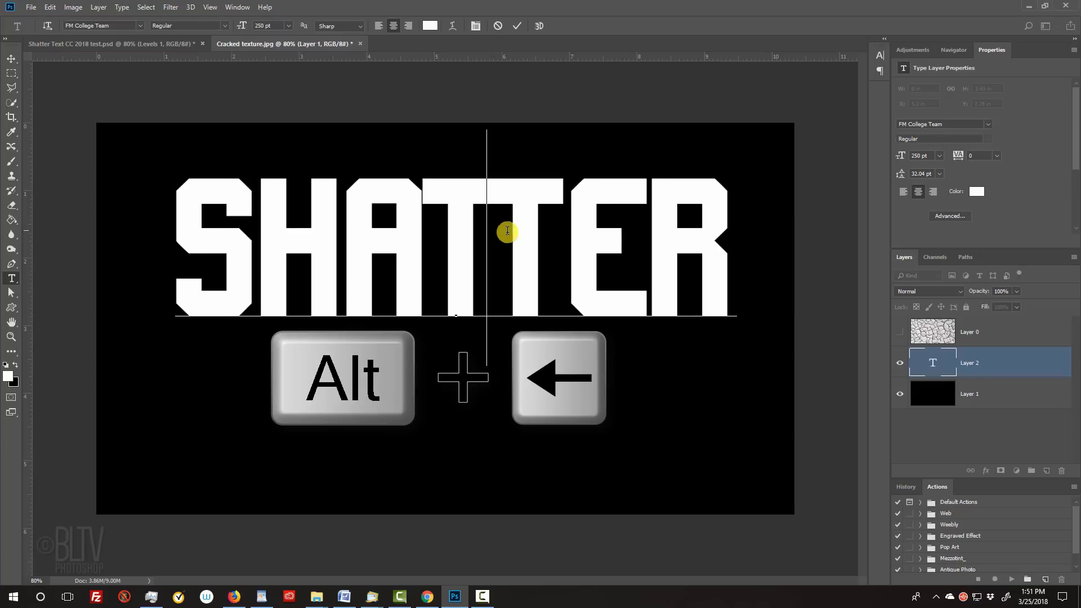
pyautogui.click(568, 230)
pyautogui.hotkey('alt', 'Left')
pyautogui.hotkey('alt', 'Left')
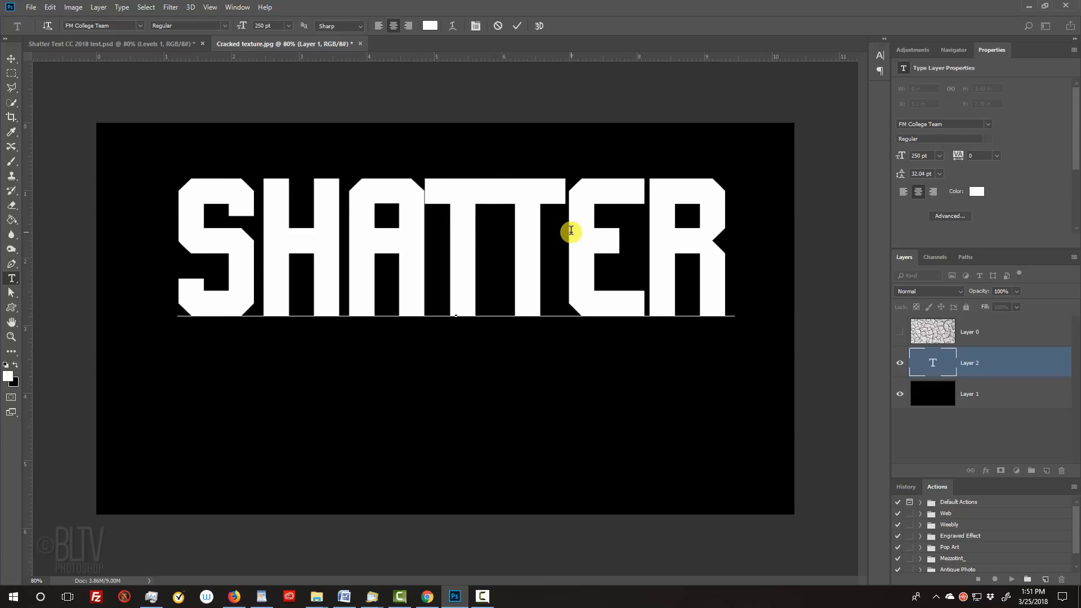
# Lower the H with a -18 pt baseline shift in the Character panel.
pyautogui.moveTo(345, 247); pyautogui.dragTo(263, 243)
pyautogui.click(475, 26)
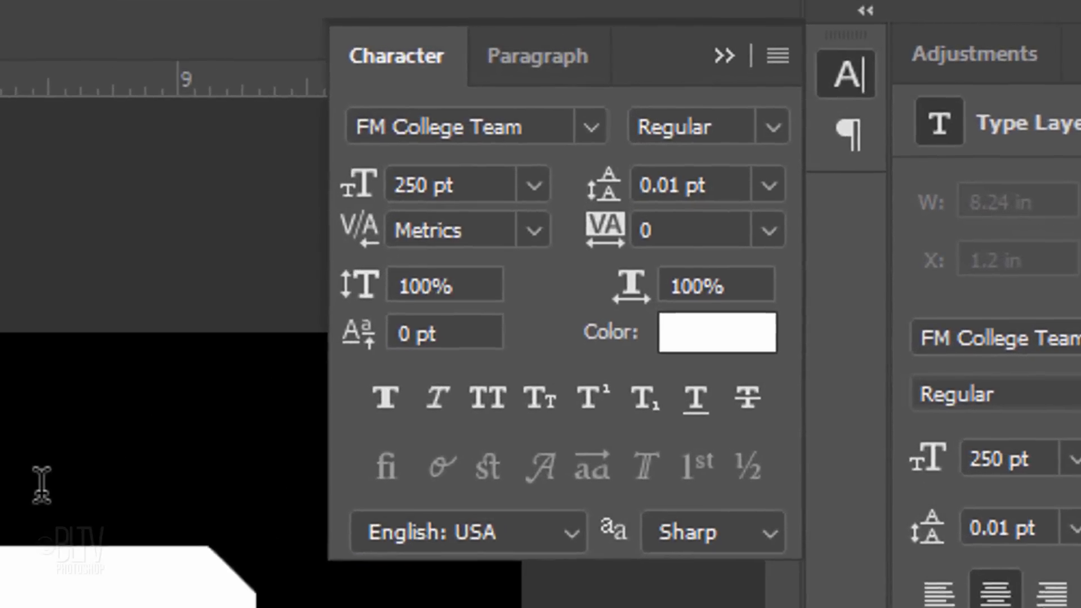
pyautogui.click(423, 297)
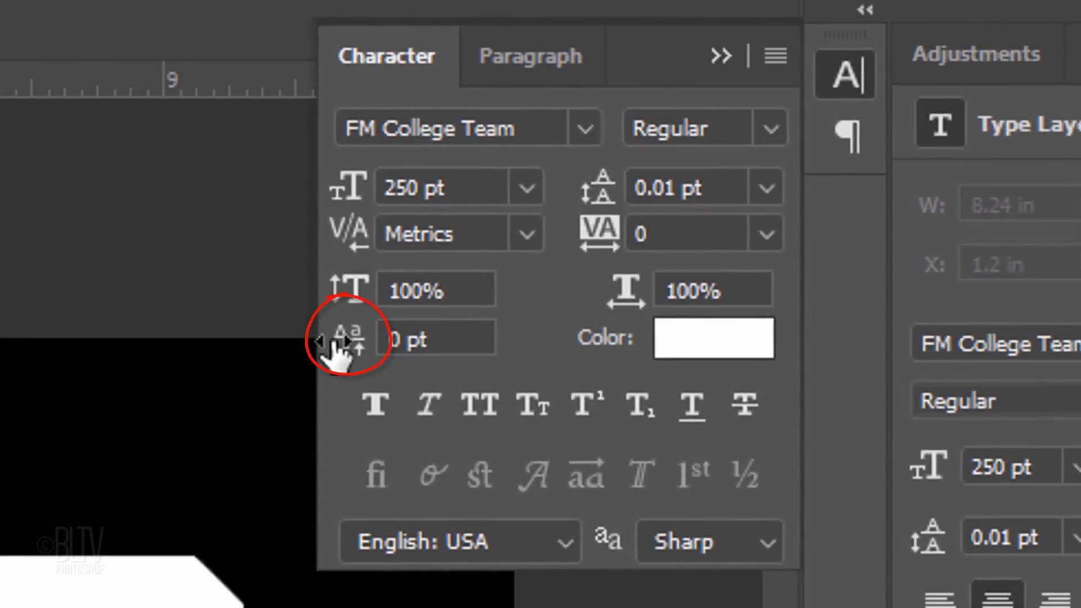
pyautogui.moveTo(338, 354)
pyautogui.mouseDown()
pyautogui.moveTo(289, 357)
pyautogui.moveTo(335, 350)
pyautogui.mouseUp()
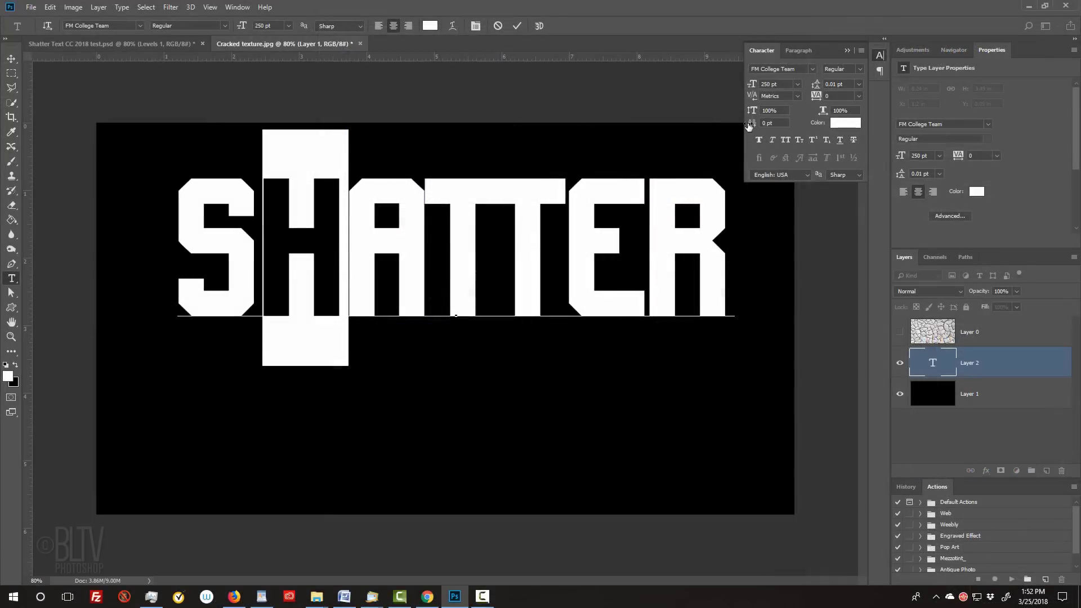
pyautogui.moveTo(748, 125); pyautogui.dragTo(742, 126)
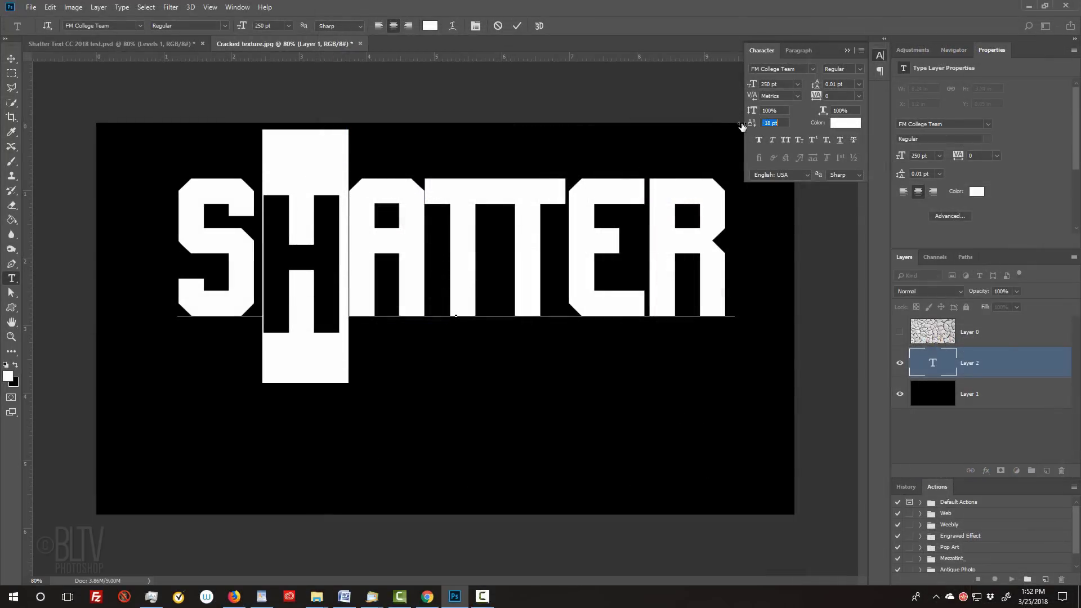
# Raise the A by 8 pt, lower the second T by 19 pt, and drop the E.
pyautogui.moveTo(453, 221); pyautogui.dragTo(379, 241)
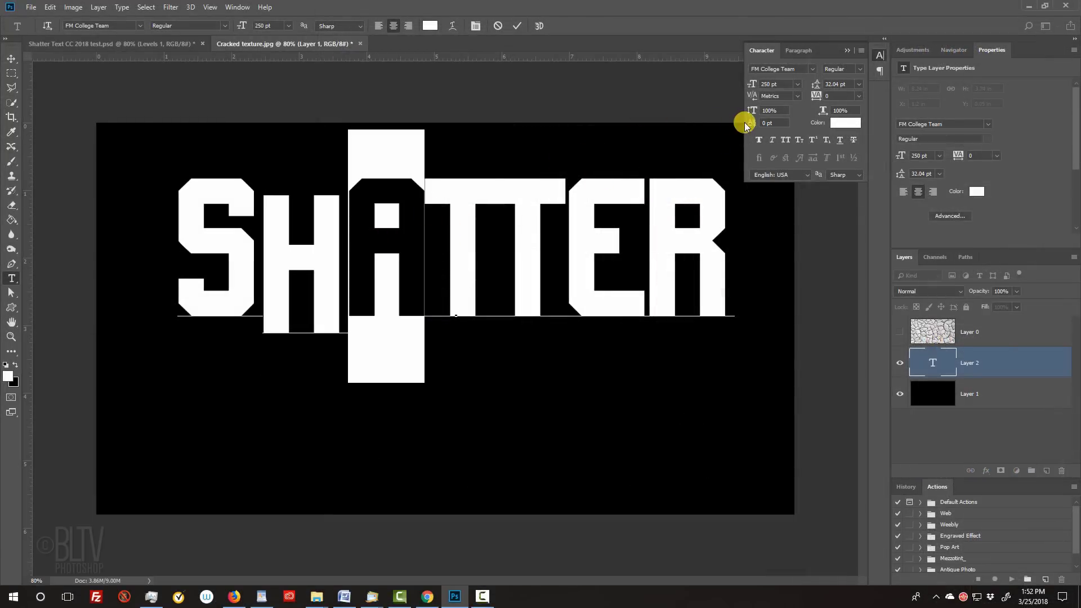
pyautogui.moveTo(744, 124)
pyautogui.mouseDown()
pyautogui.moveTo(755, 113)
pyautogui.moveTo(748, 121)
pyautogui.mouseUp()
pyautogui.moveTo(495, 236); pyautogui.dragTo(556, 235)
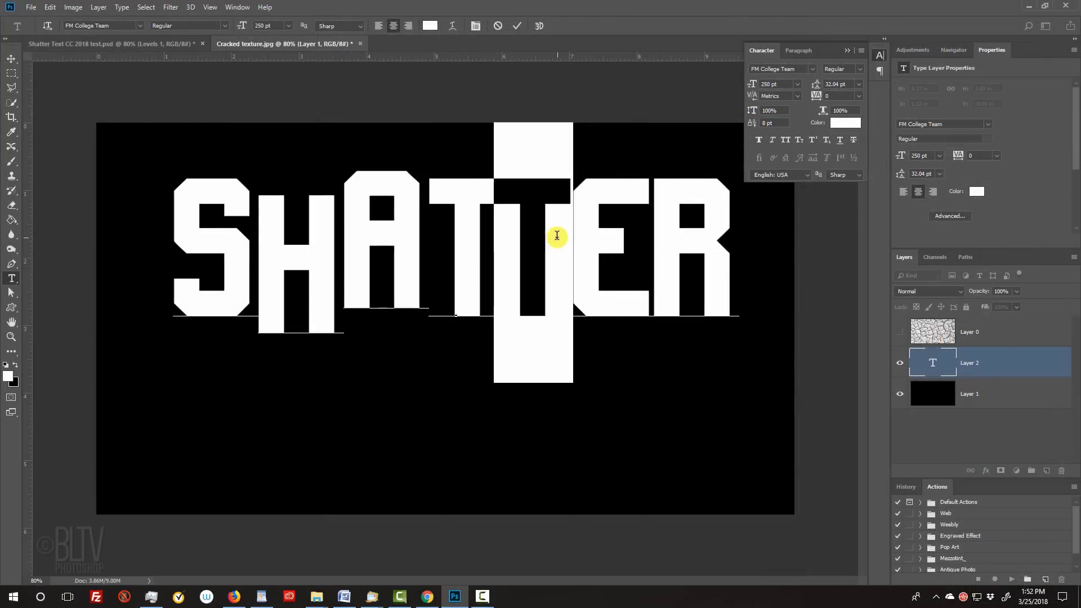
pyautogui.moveTo(754, 116); pyautogui.dragTo(745, 120)
pyautogui.click(614, 224)
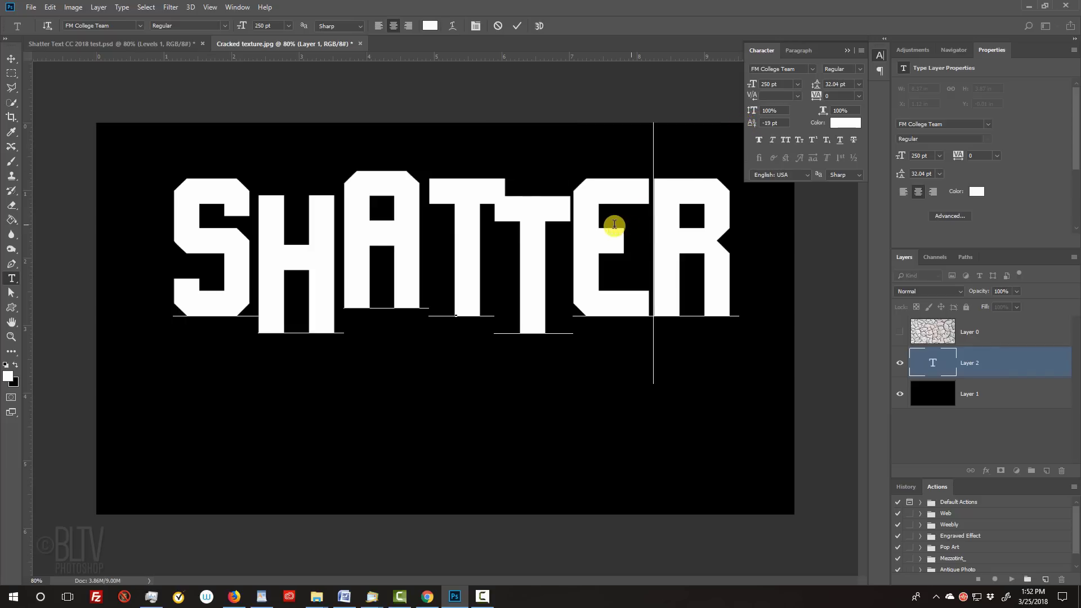
pyautogui.moveTo(614, 224); pyautogui.dragTo(592, 226)
pyautogui.moveTo(750, 116); pyautogui.dragTo(744, 121)
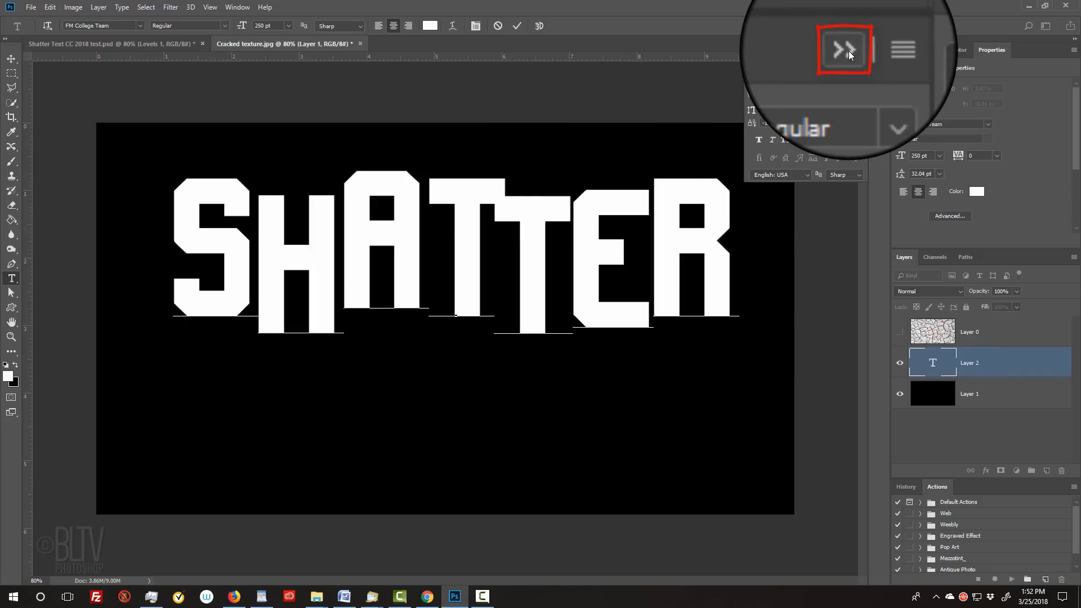
# Commit the text, centre SHATTER horizontally and vertically on the canvas, then deselect.
pyautogui.click(849, 53)
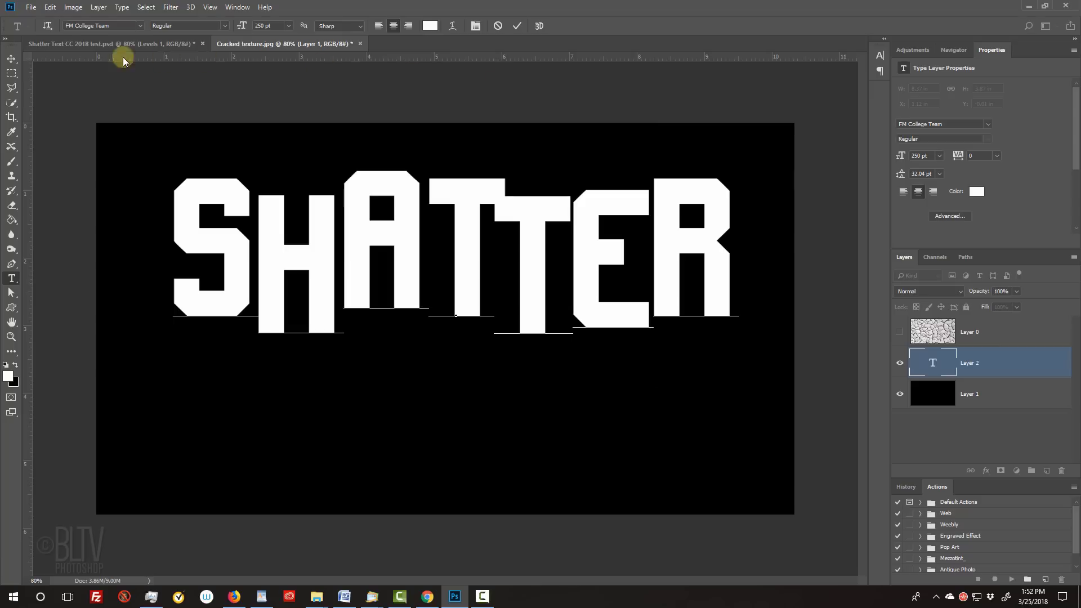
pyautogui.click(11, 58)
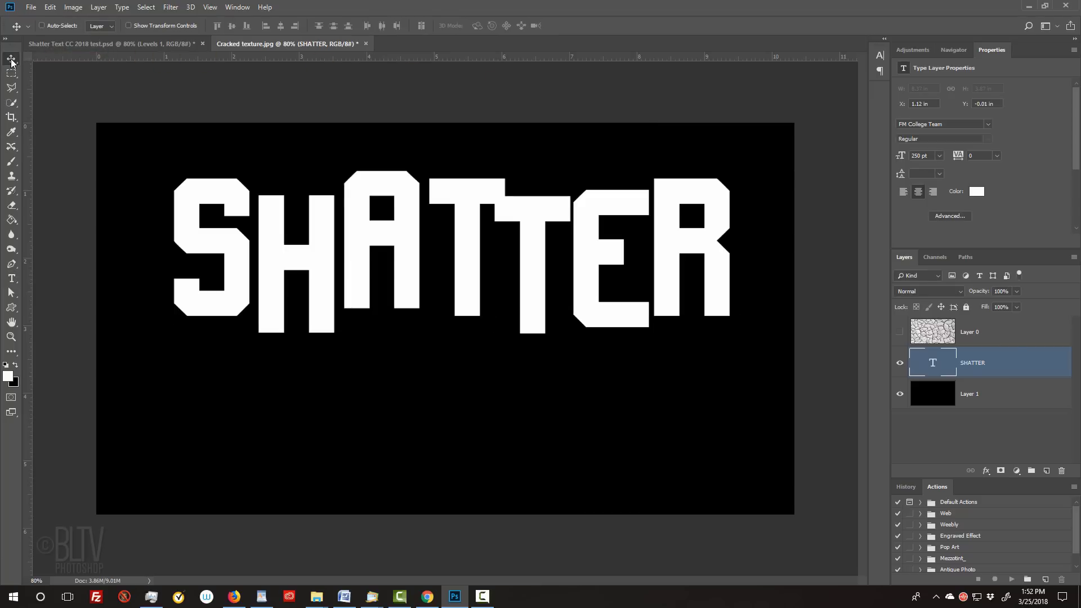
pyautogui.hotkey('ctrl', 'a')
pyautogui.click(281, 25)
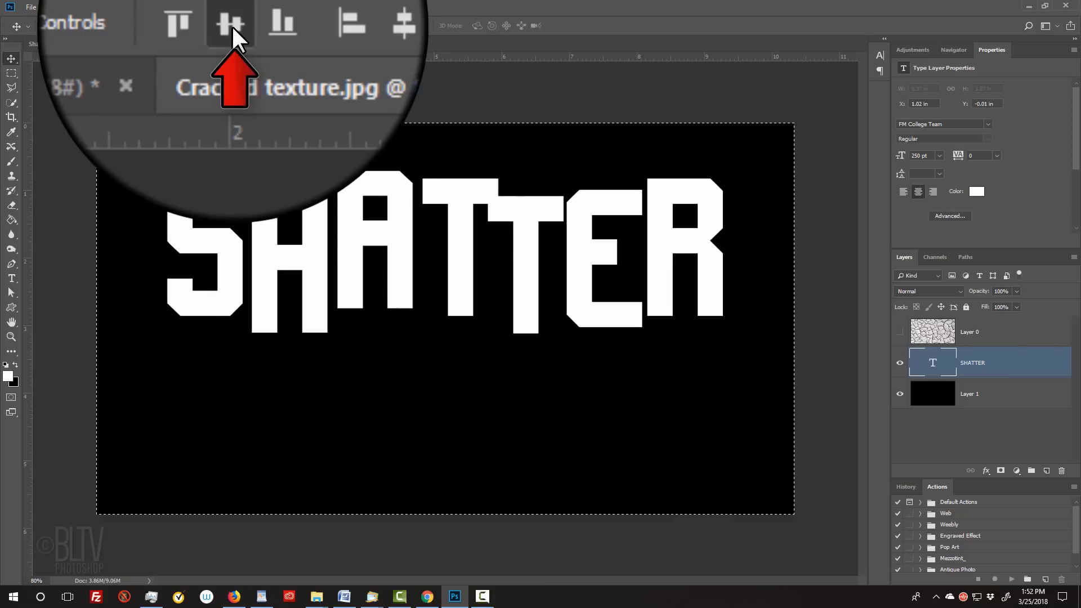
pyautogui.click(230, 26)
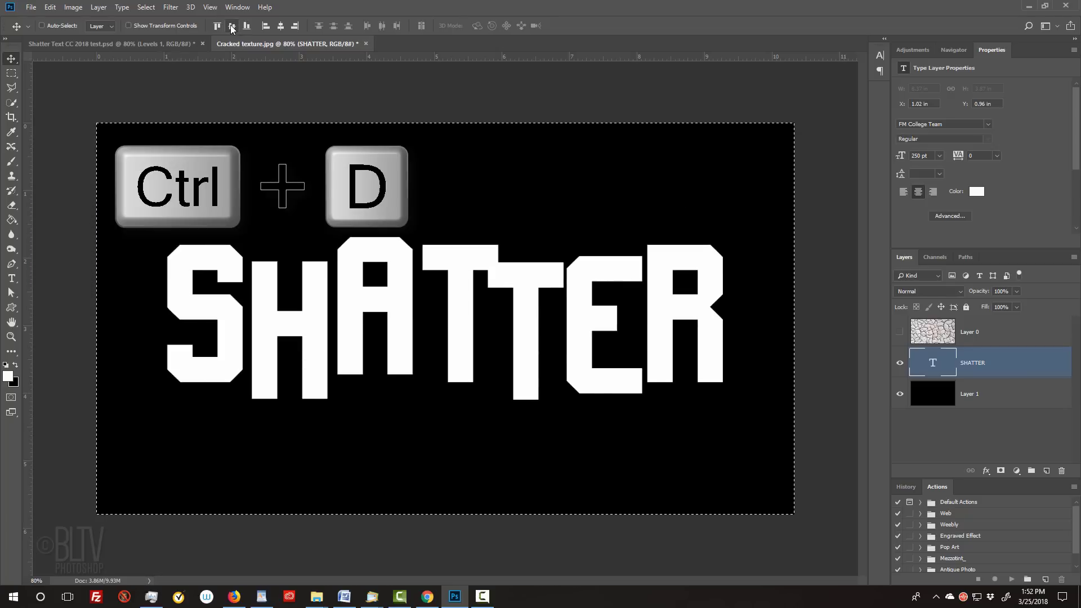
pyautogui.hotkey('ctrl', 'd')
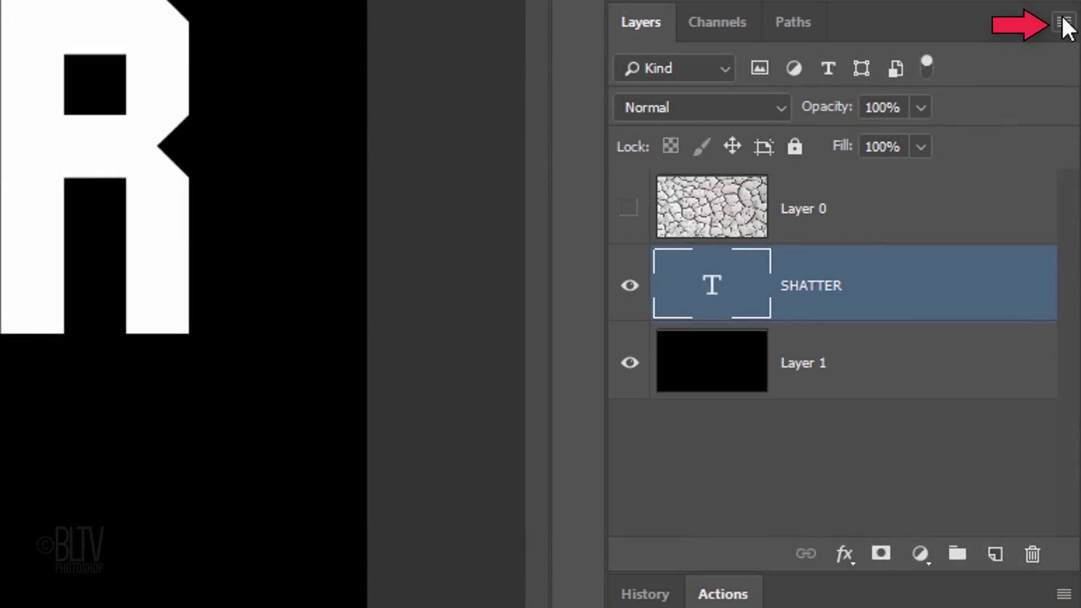
# Convert the SHATTER text layer to a smart object and add a white layer mask.
pyautogui.click(1066, 23)
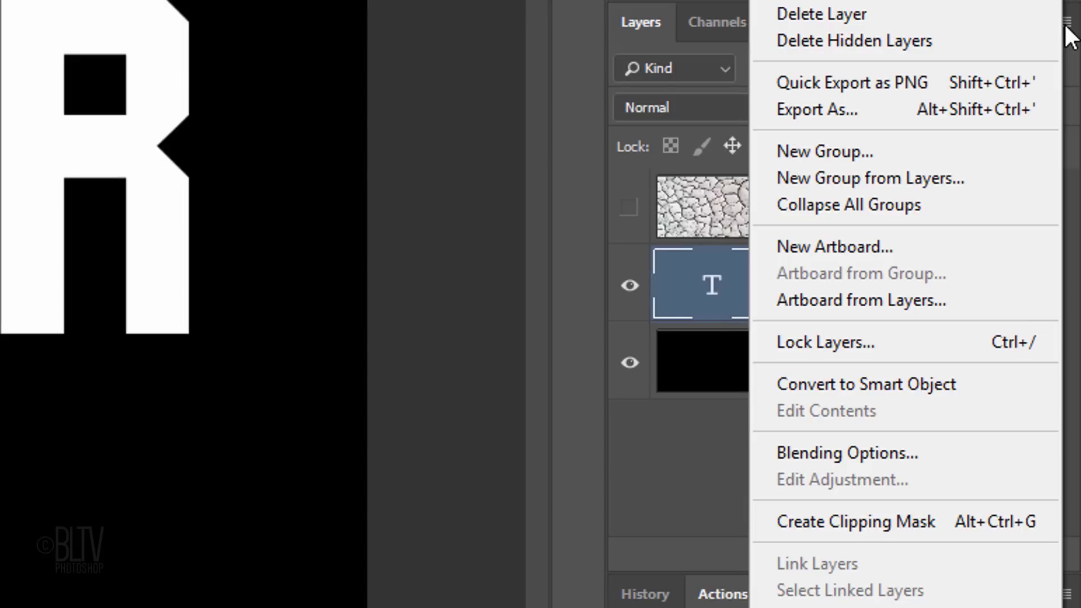
pyautogui.click(840, 386)
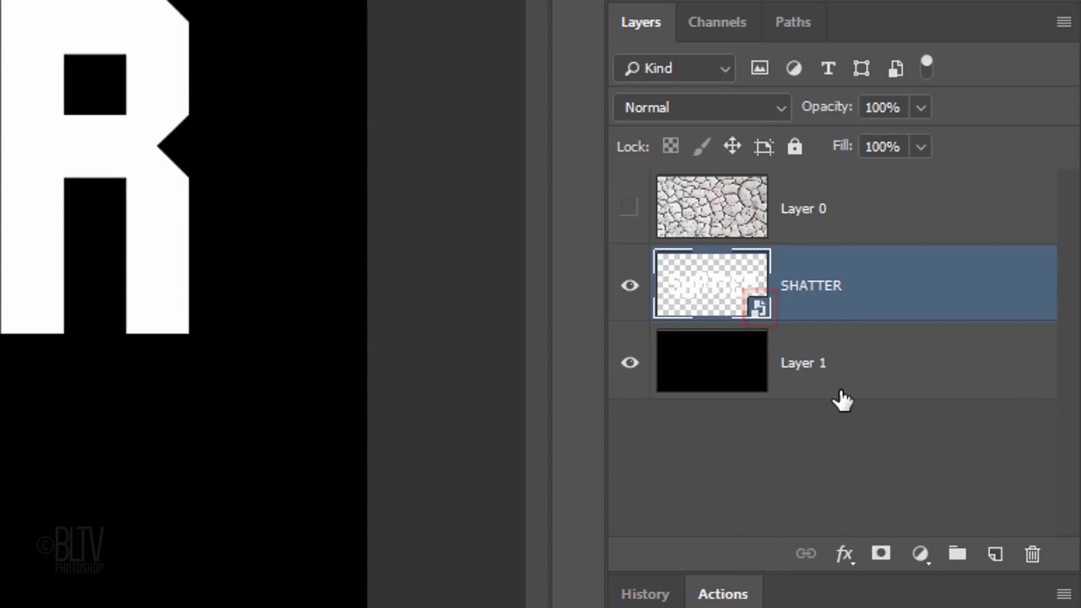
pyautogui.click(880, 554)
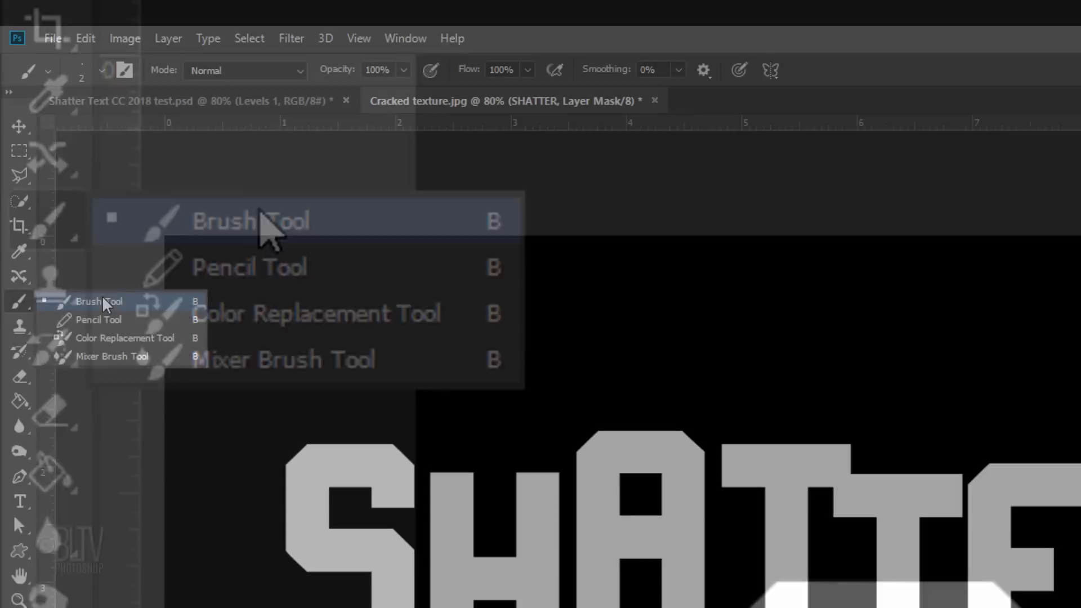
# With the Brush Tool, load the Explosion_Brushes set into the brush presets.
pyautogui.click(265, 225)
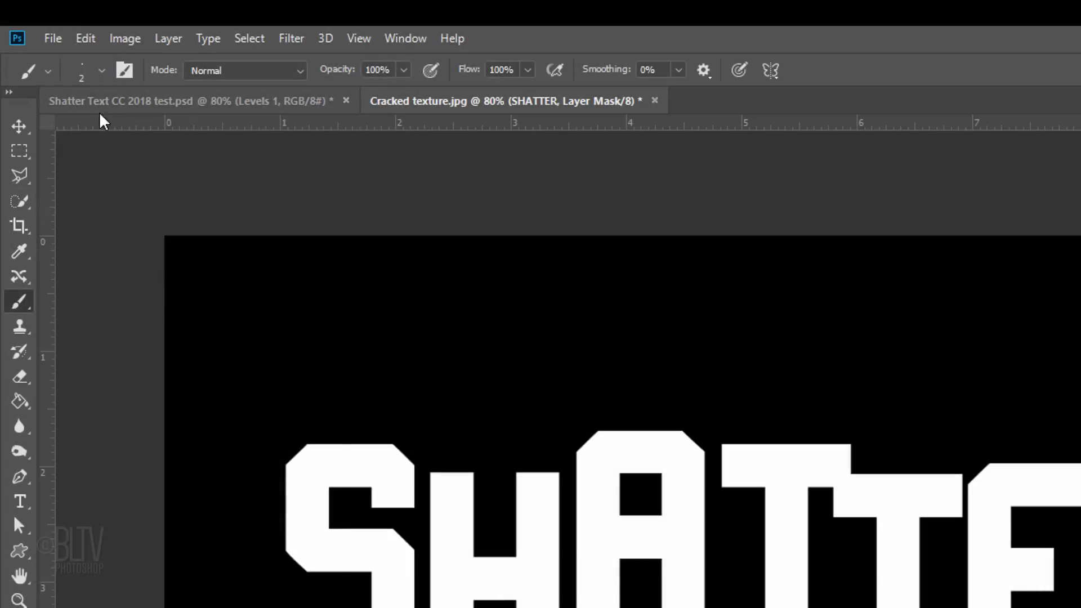
pyautogui.click(101, 70)
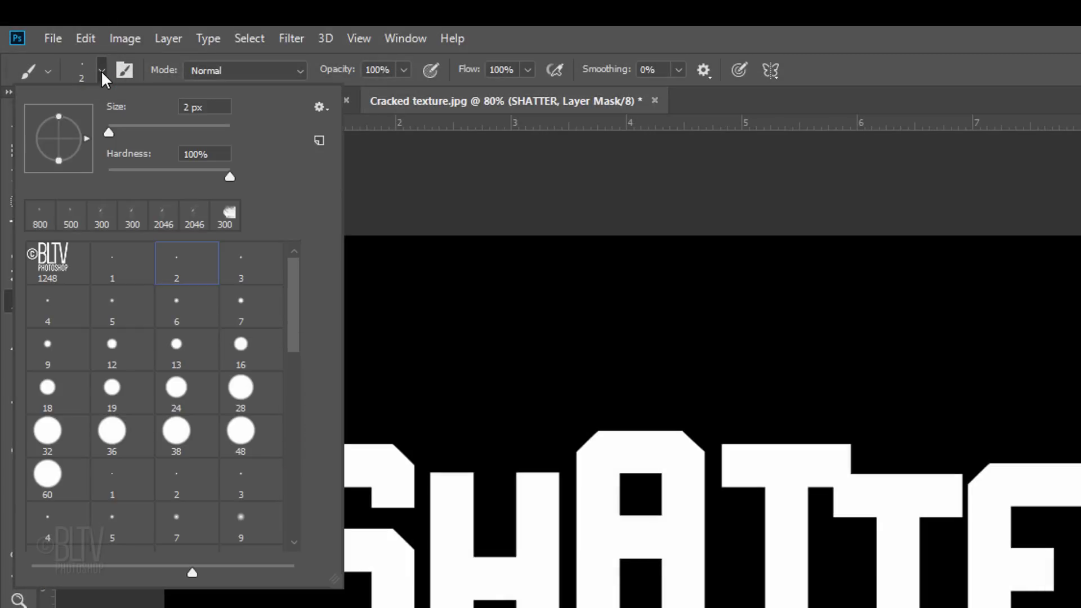
pyautogui.click(318, 106)
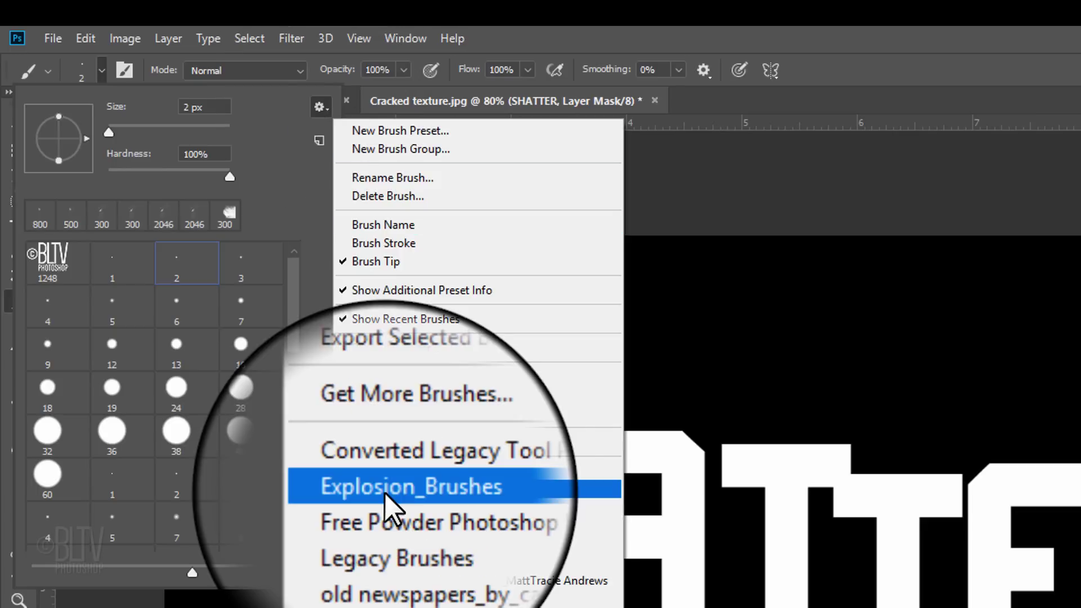
pyautogui.click(385, 495)
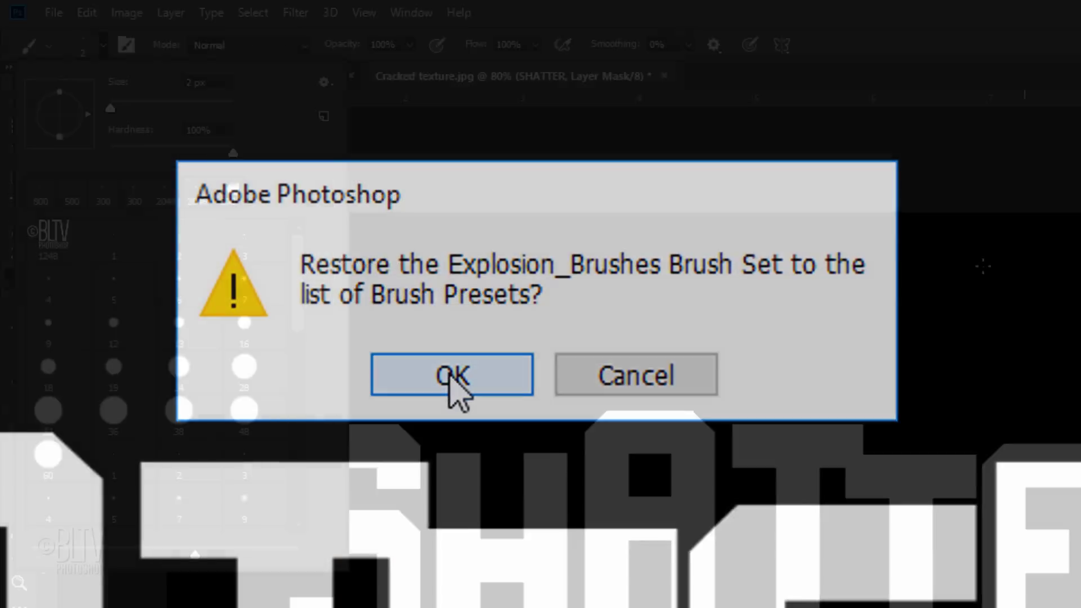
pyautogui.click(451, 376)
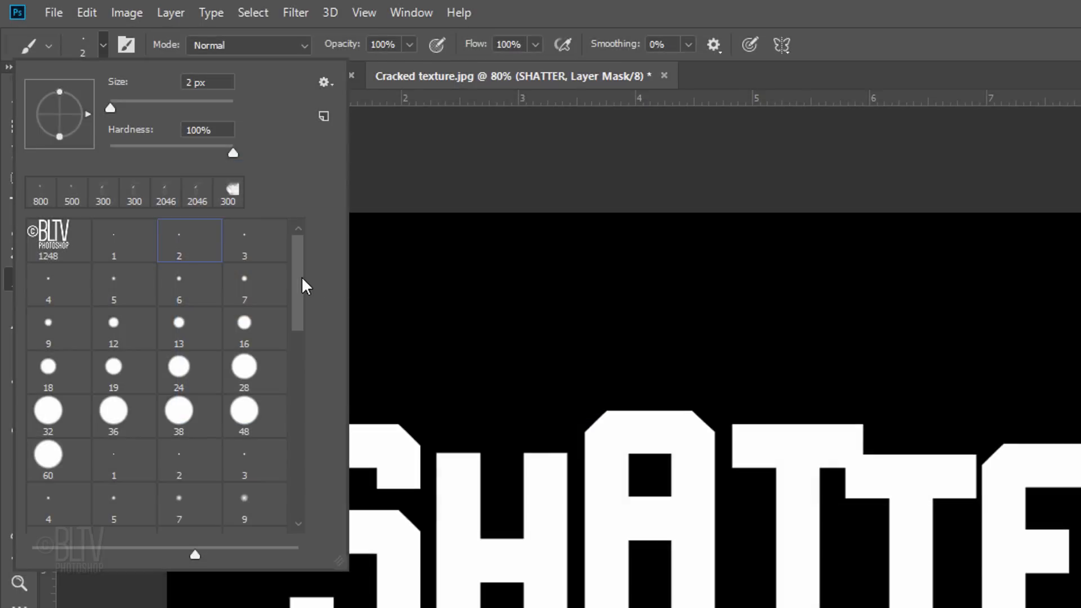
pyautogui.moveTo(301, 276); pyautogui.dragTo(277, 489)
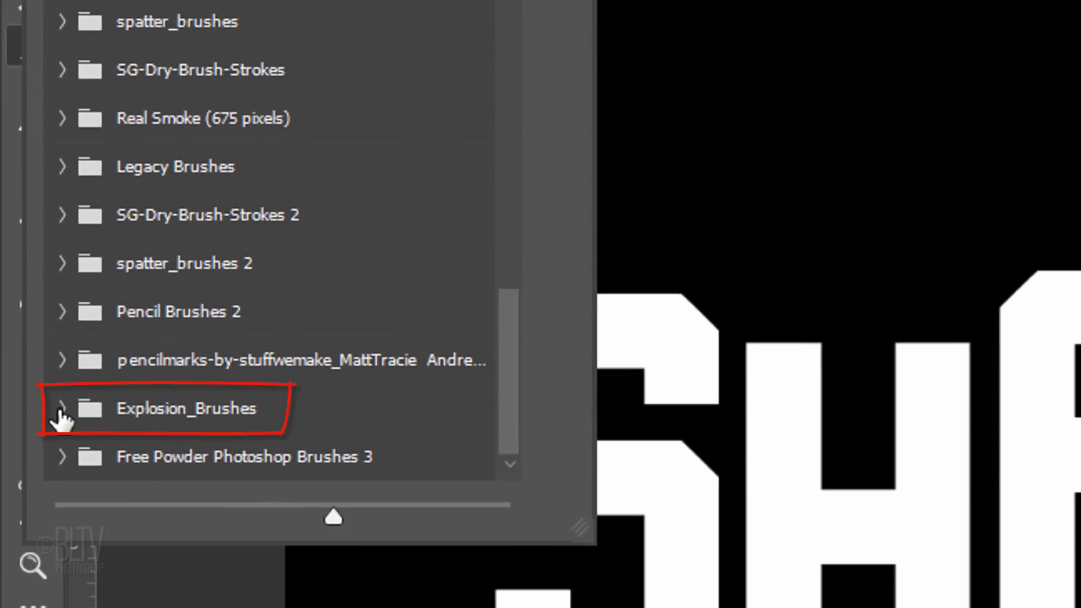
# Choose the 1860 explosion brush tip from the Explosion_Brushes folder and size it to 250 px.
pyautogui.click(62, 408)
pyautogui.moveTo(508, 284); pyautogui.dragTo(497, 373)
pyautogui.click(133, 385)
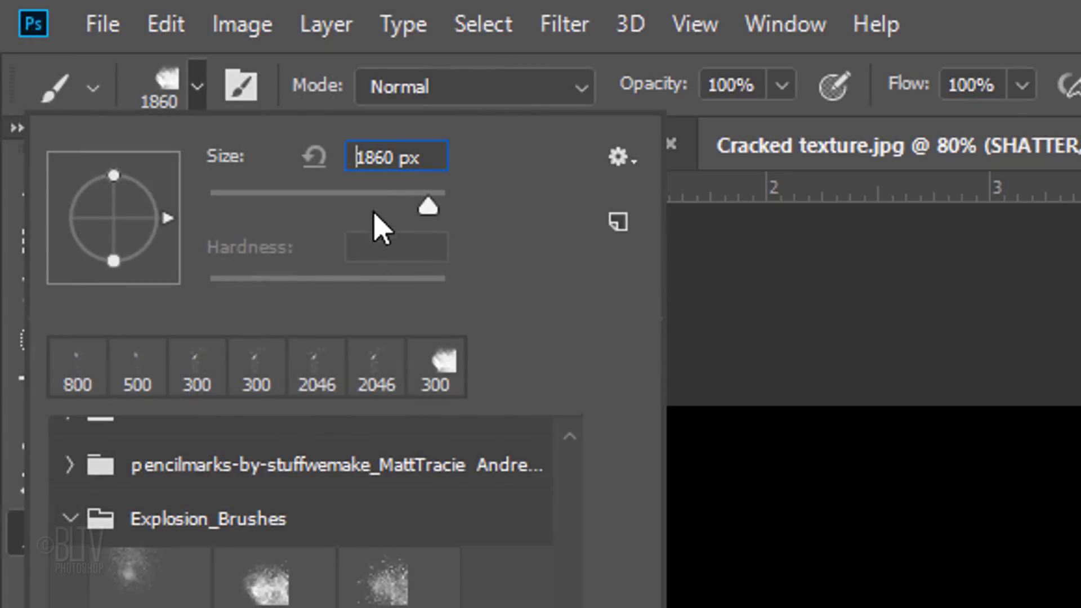
pyautogui.click(393, 156)
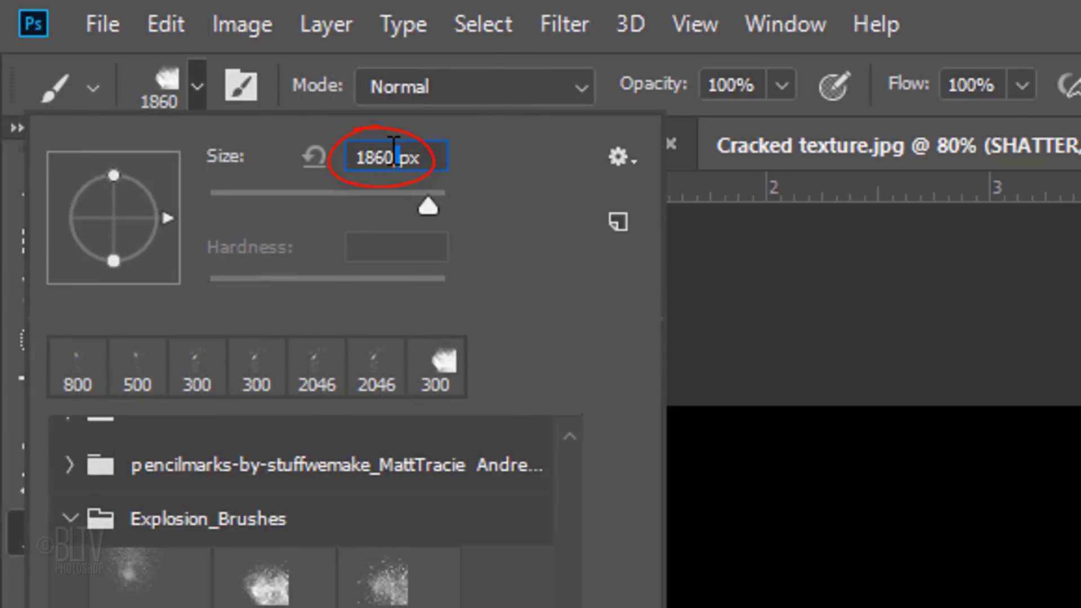
pyautogui.press('BackSpace')
pyautogui.press('BackSpace')
pyautogui.press('BackSpace')
pyautogui.press('BackSpace')
pyautogui.write('250')
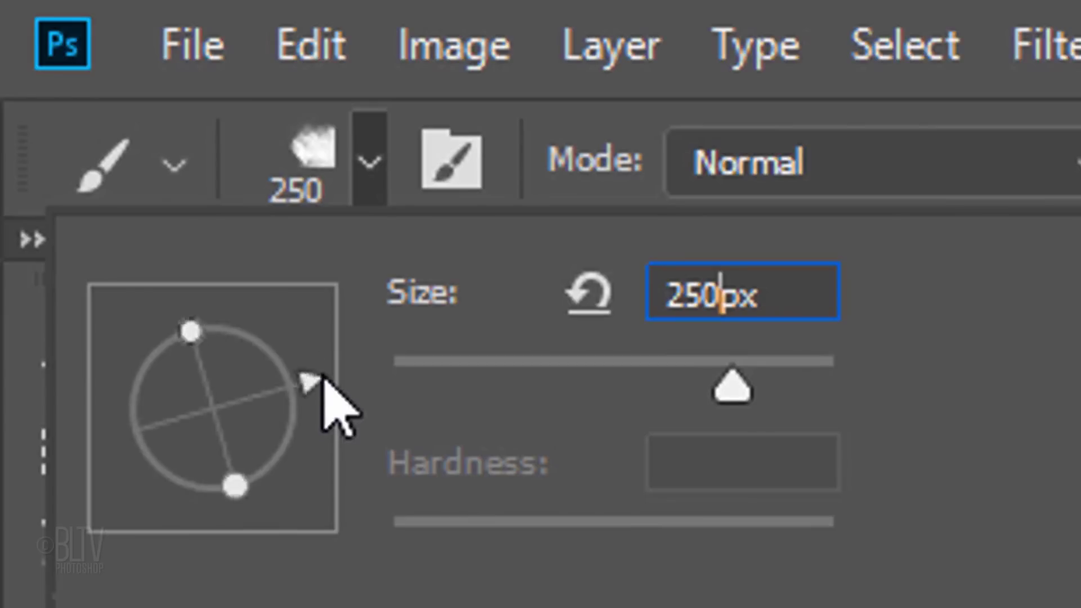
# Rotate the explosion brush tip and paint black blast strokes into the SHATTER mask.
pyautogui.moveTo(322, 375); pyautogui.dragTo(269, 319)
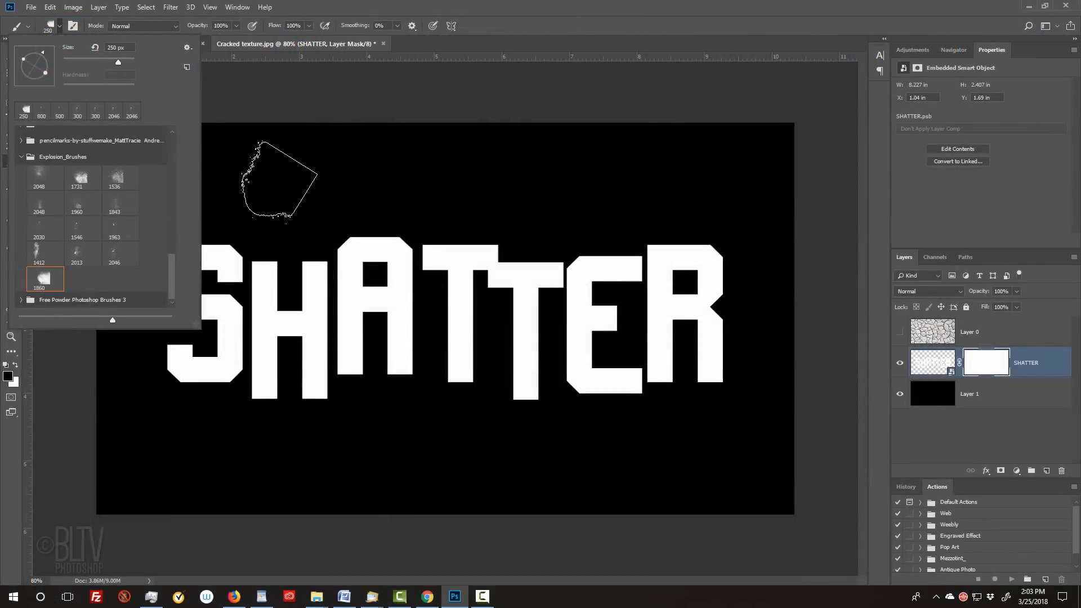
pyautogui.press('Return')
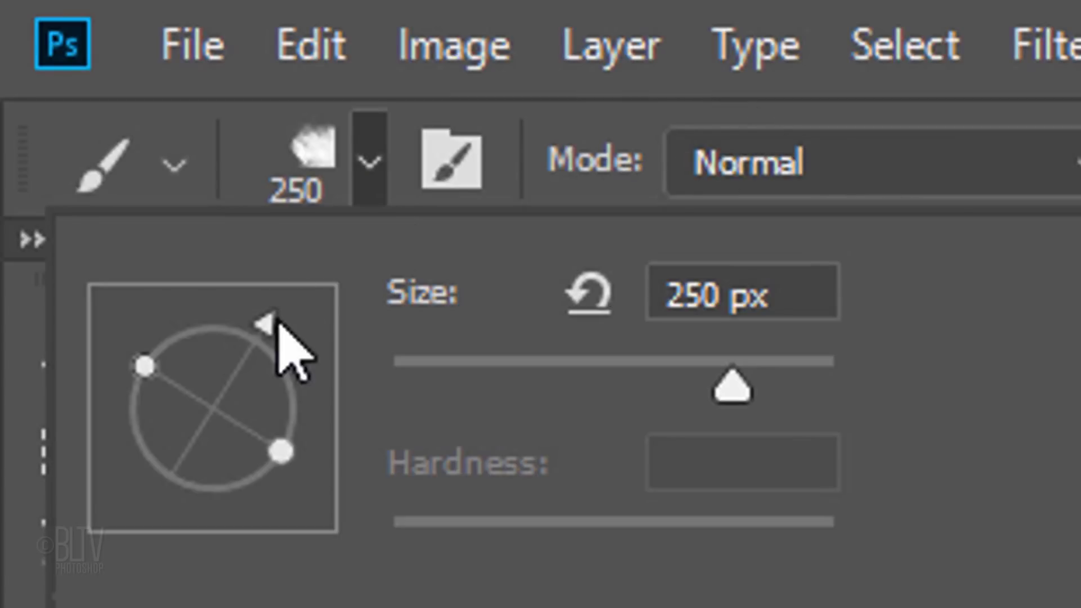
pyautogui.moveTo(277, 324)
pyautogui.mouseDown()
pyautogui.moveTo(195, 533)
pyautogui.moveTo(138, 539)
pyautogui.mouseUp()
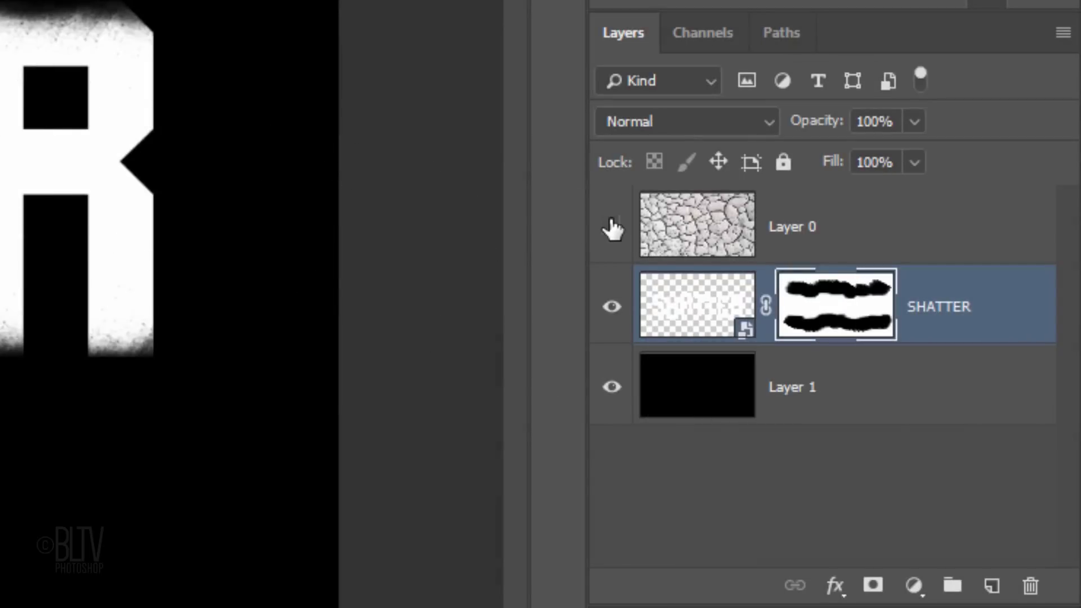
# Show the cracked-mud Layer 0 and clip it to SHATTER with Ctrl+Alt+G.
pyautogui.click(612, 227)
pyautogui.click(684, 228)
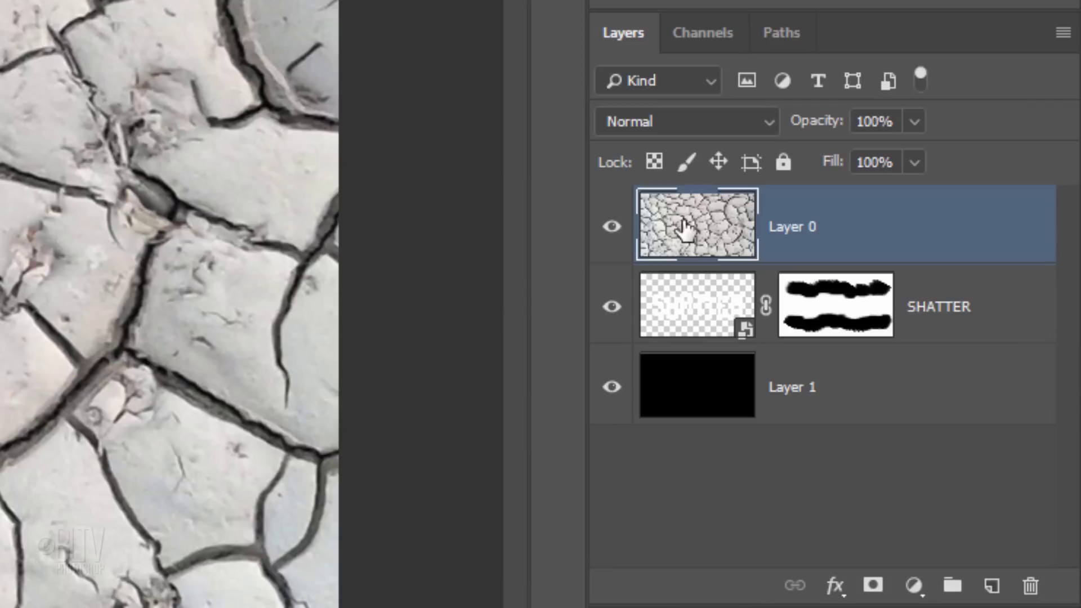
pyautogui.hotkey('ctrl', 'alt', 'g')
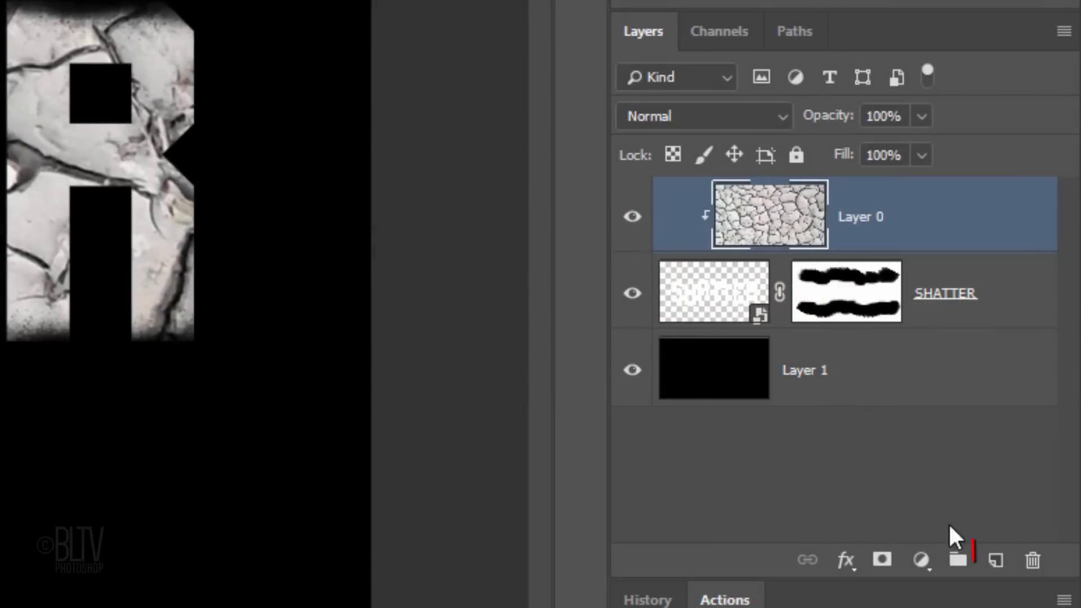
# Add a new top layer named 'Explosion brushes'.
pyautogui.click(994, 561)
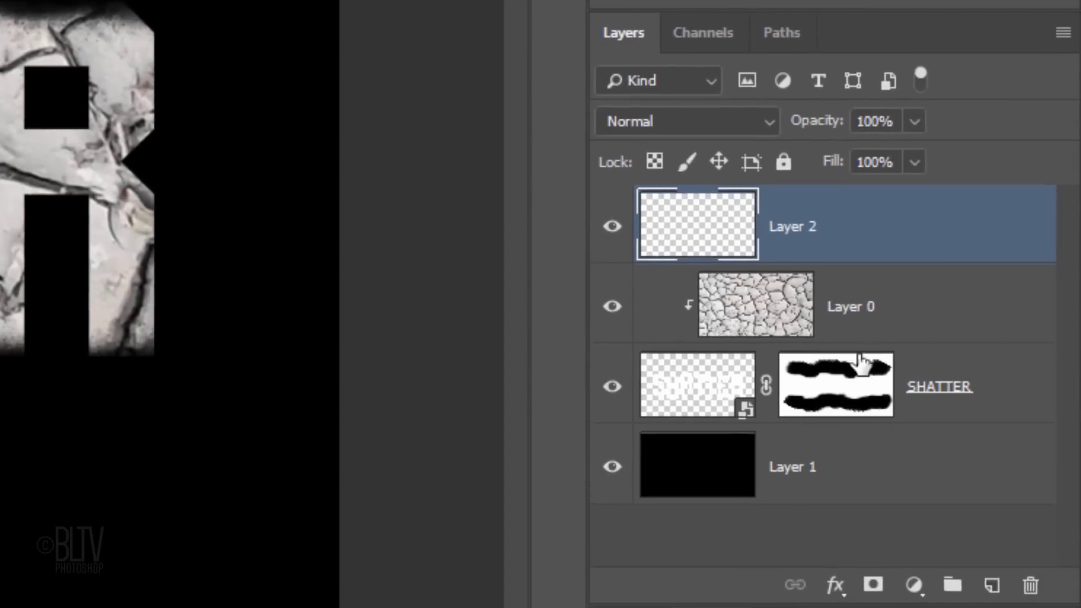
pyautogui.doubleClick(805, 216)
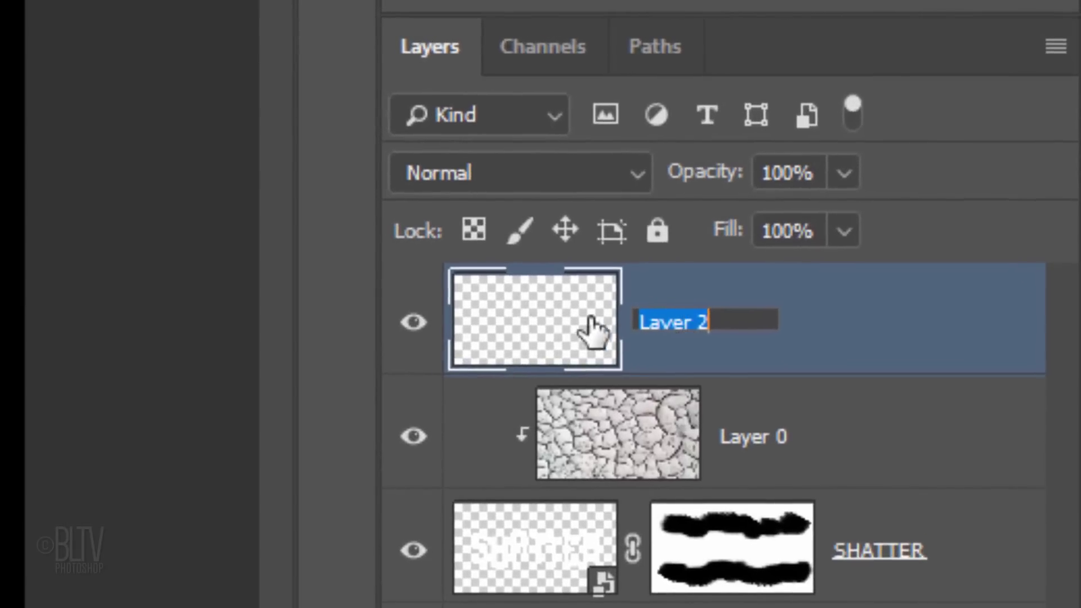
pyautogui.write('Explosion brushes')
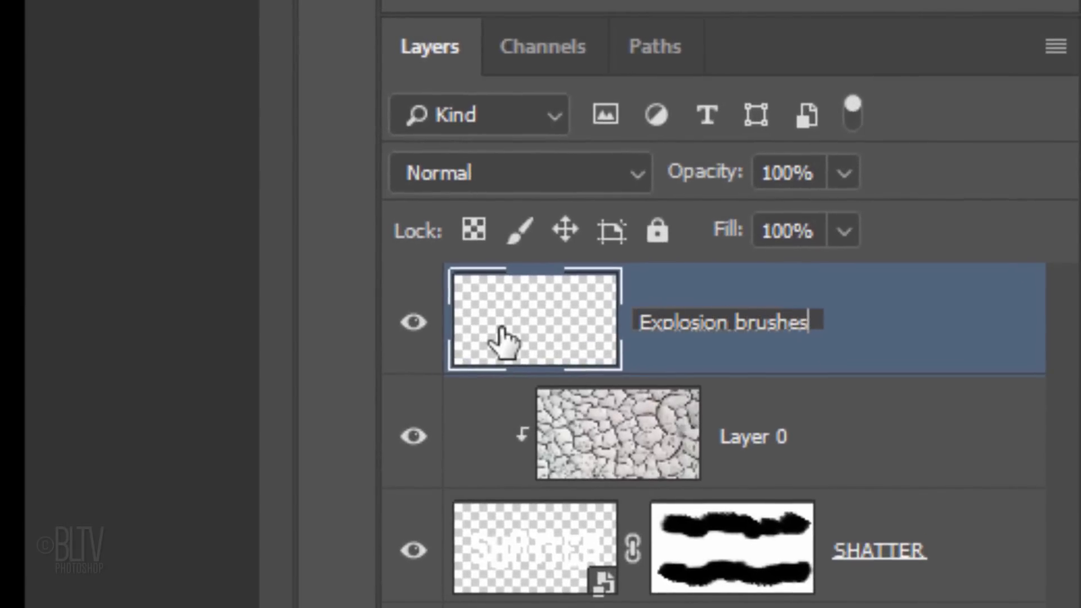
pyautogui.press('Return')
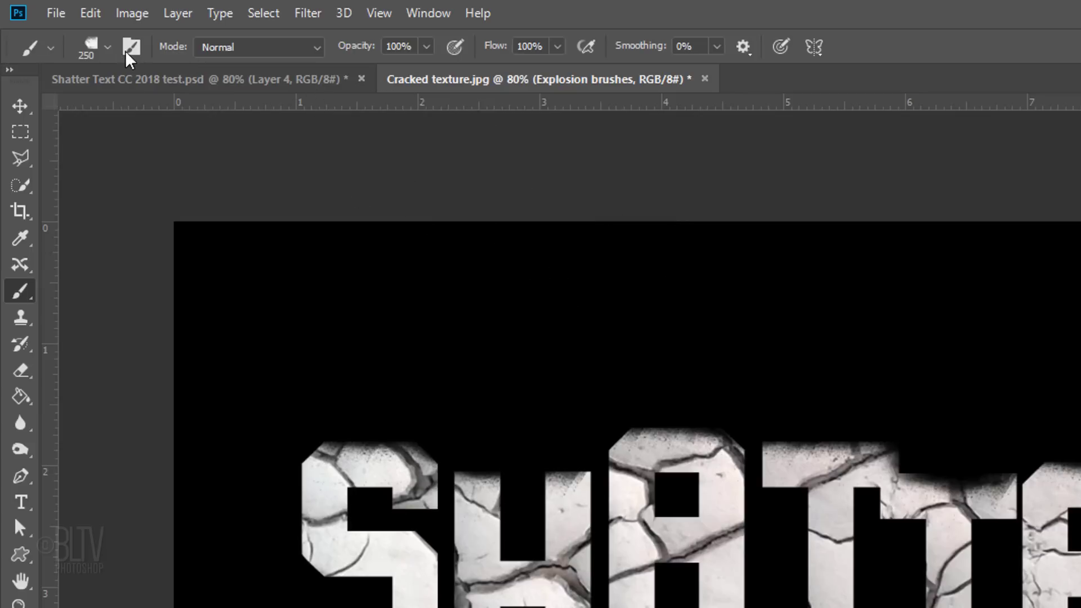
# Pick the 2046 explosion brush tip, shrink it to 1600 px, and rotate its angle.
pyautogui.click(106, 49)
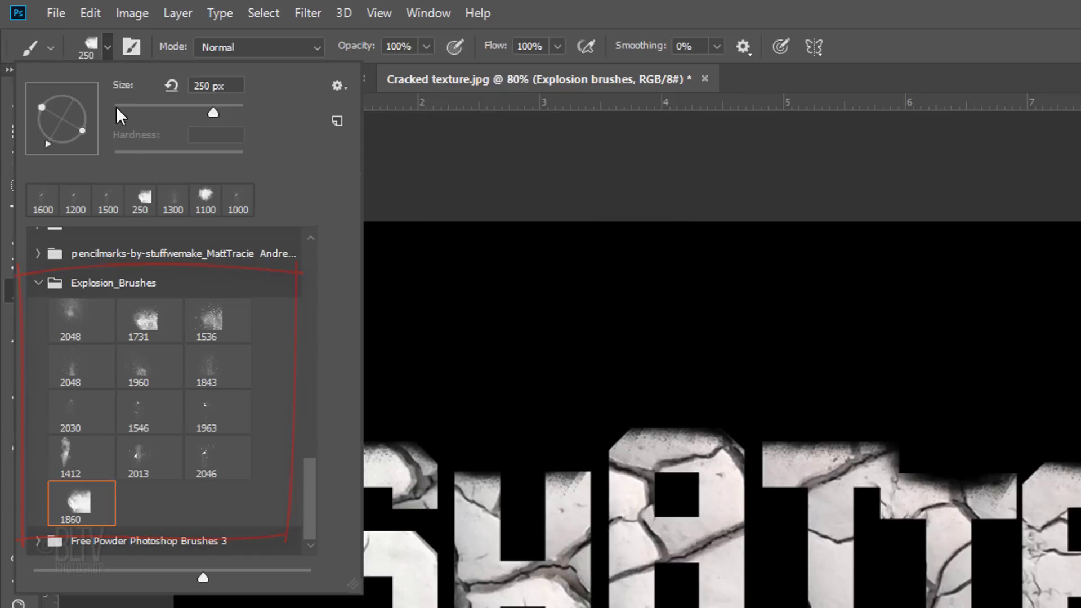
pyautogui.click(205, 455)
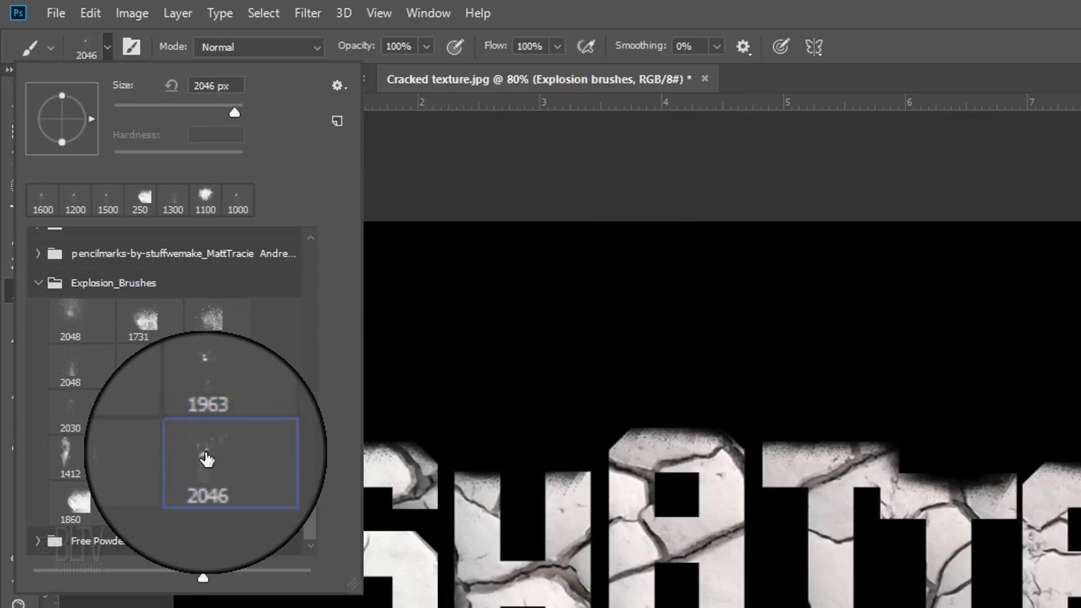
pyautogui.press('Return')
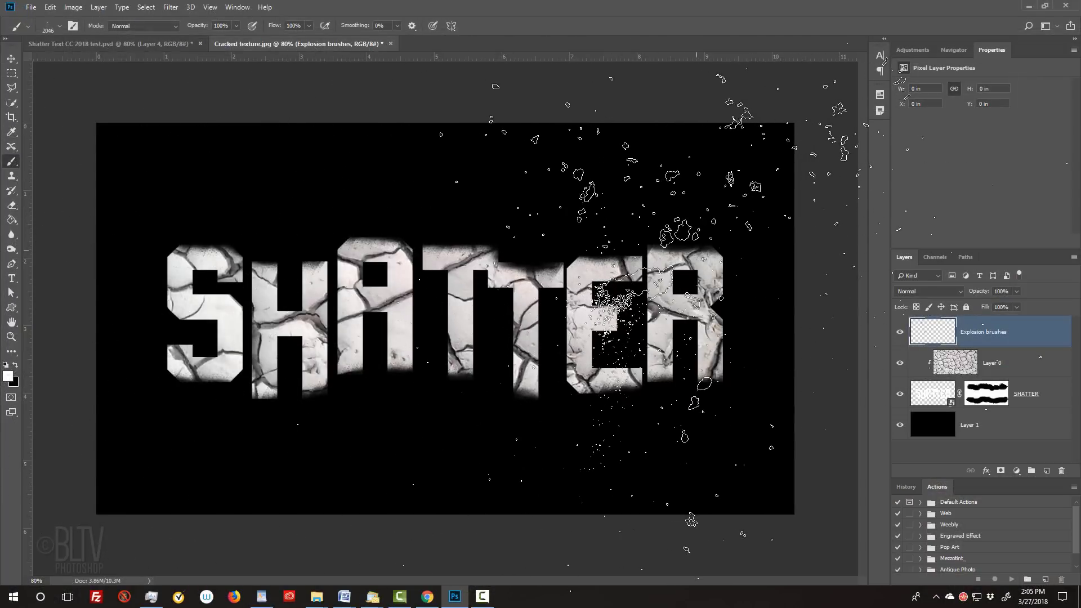
pyautogui.press('capslock')
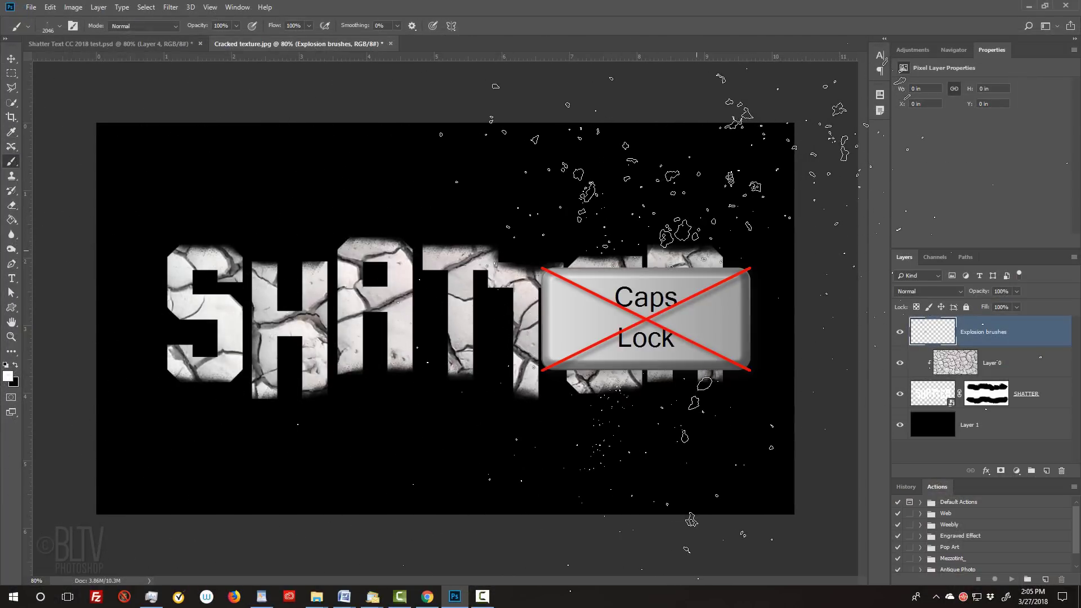
pyautogui.press(']')
pyautogui.press('[')
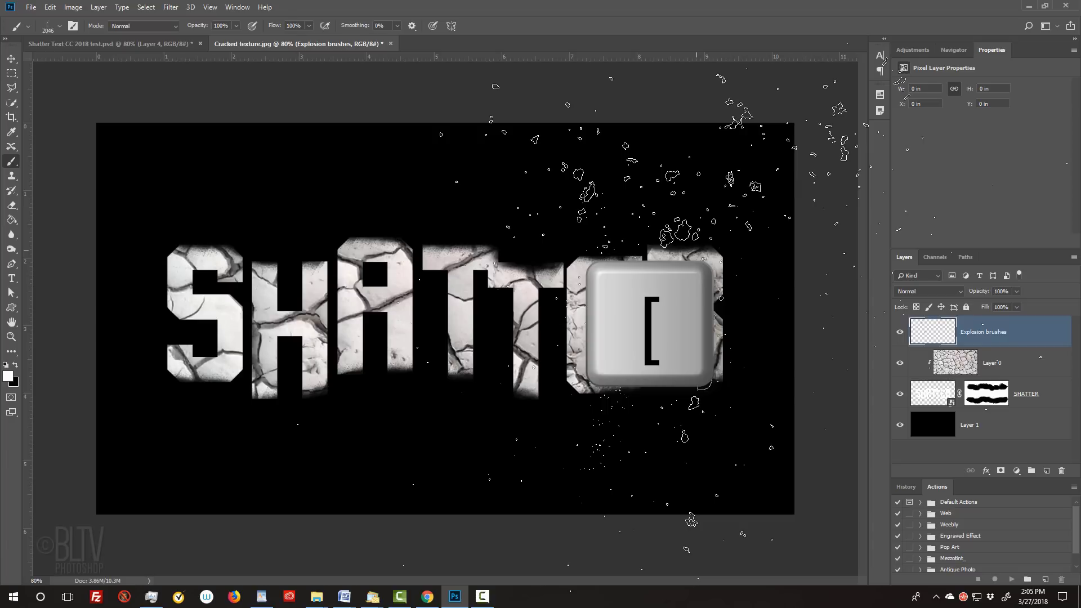
pyautogui.press('[')
pyautogui.press('[')
pyautogui.press('[')
pyautogui.press('[')
pyautogui.press('[')
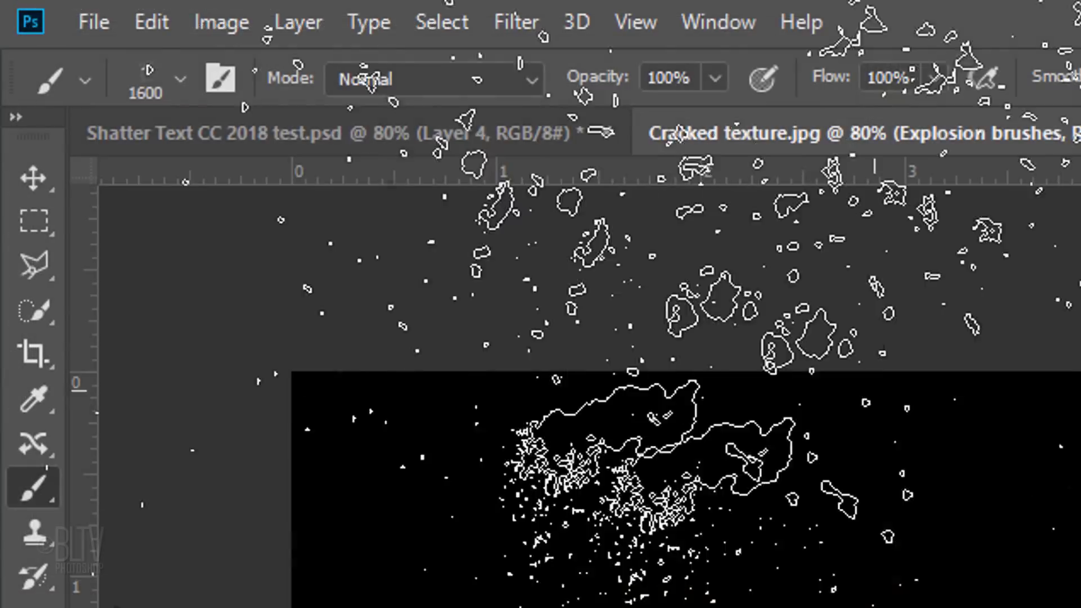
pyautogui.click(181, 79)
pyautogui.moveTo(154, 177)
pyautogui.mouseDown()
pyautogui.moveTo(116, 224)
pyautogui.moveTo(66, 232)
pyautogui.mouseUp()
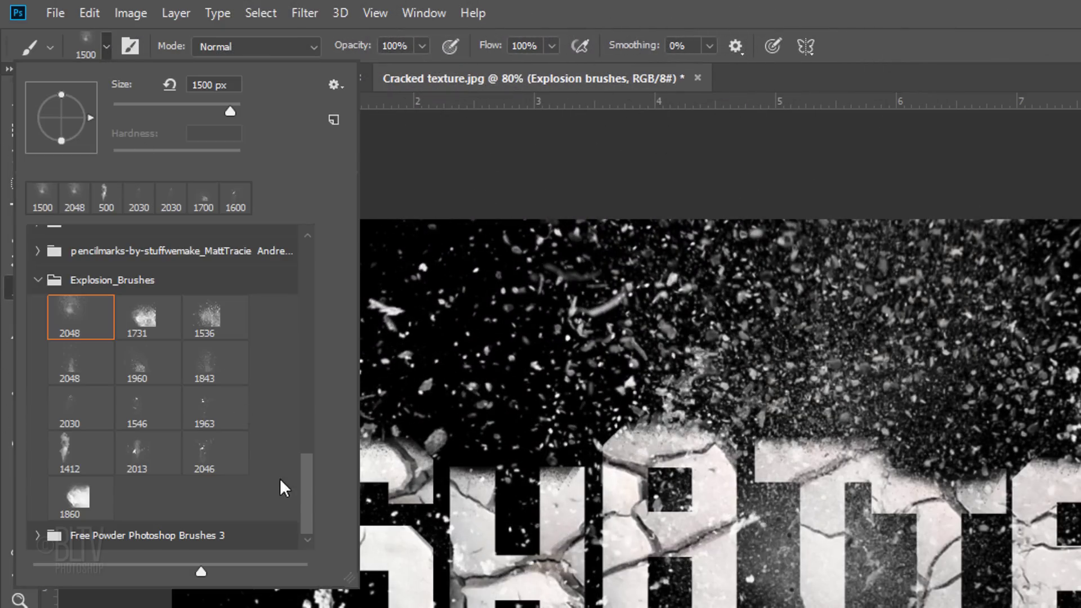
# Switch to the 6 px round brush and add a black-filled layer named 'Explosing shards' on top.
pyautogui.moveTo(303, 495); pyautogui.dragTo(295, 235)
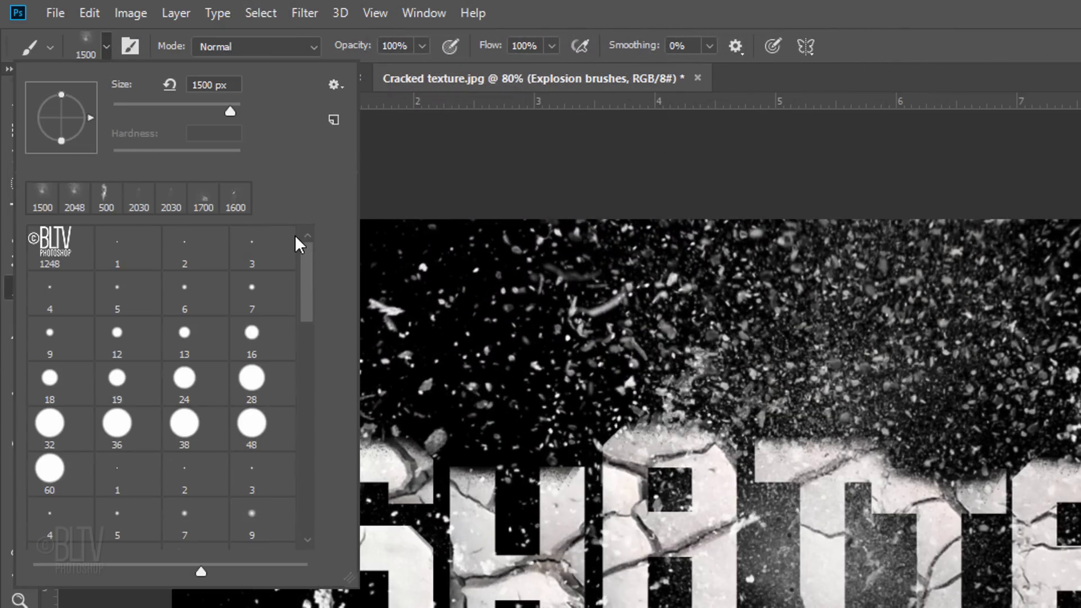
pyautogui.click(193, 296)
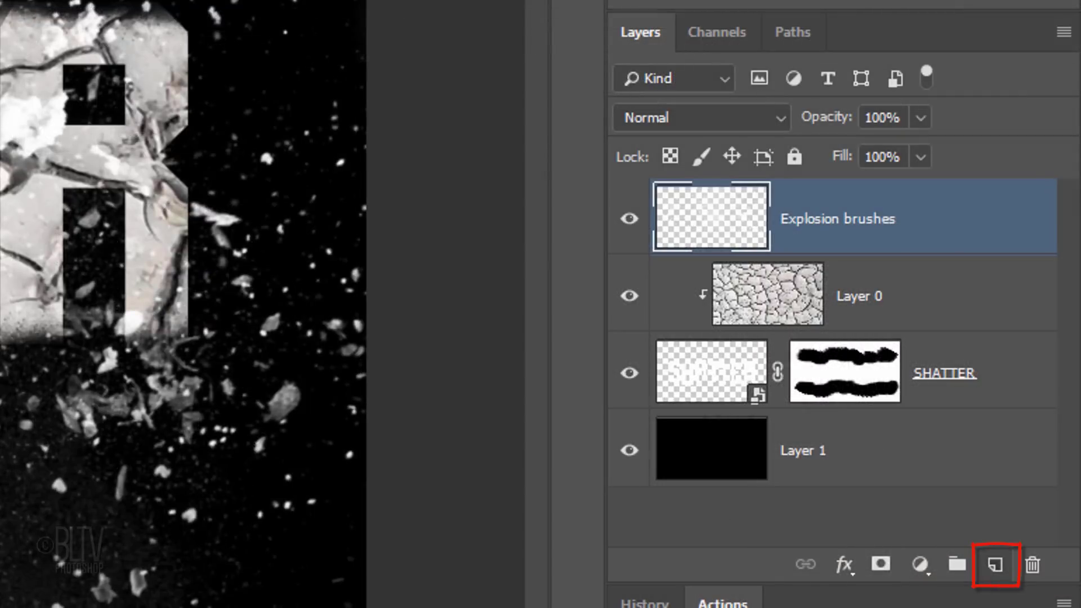
pyautogui.click(995, 564)
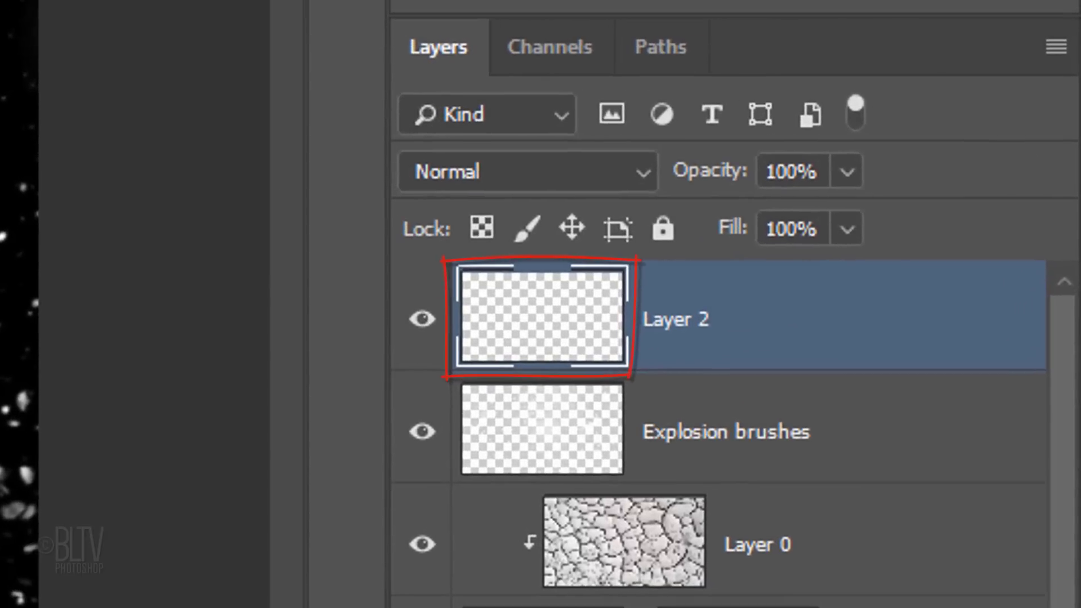
pyautogui.doubleClick(675, 319)
pyautogui.write('Explosing ')
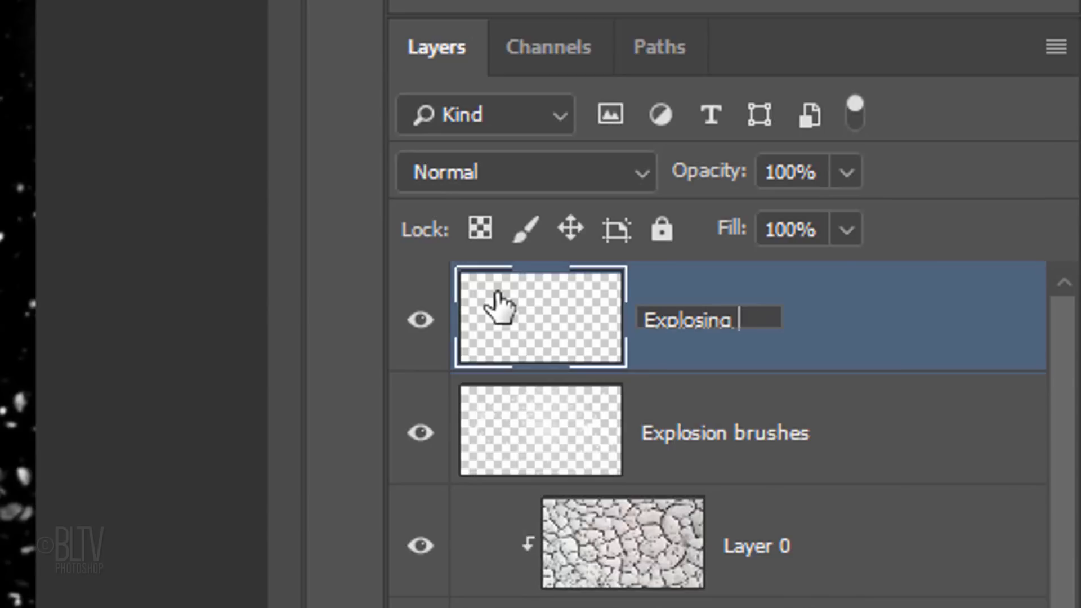
pyautogui.write('shards')
pyautogui.press('Return')
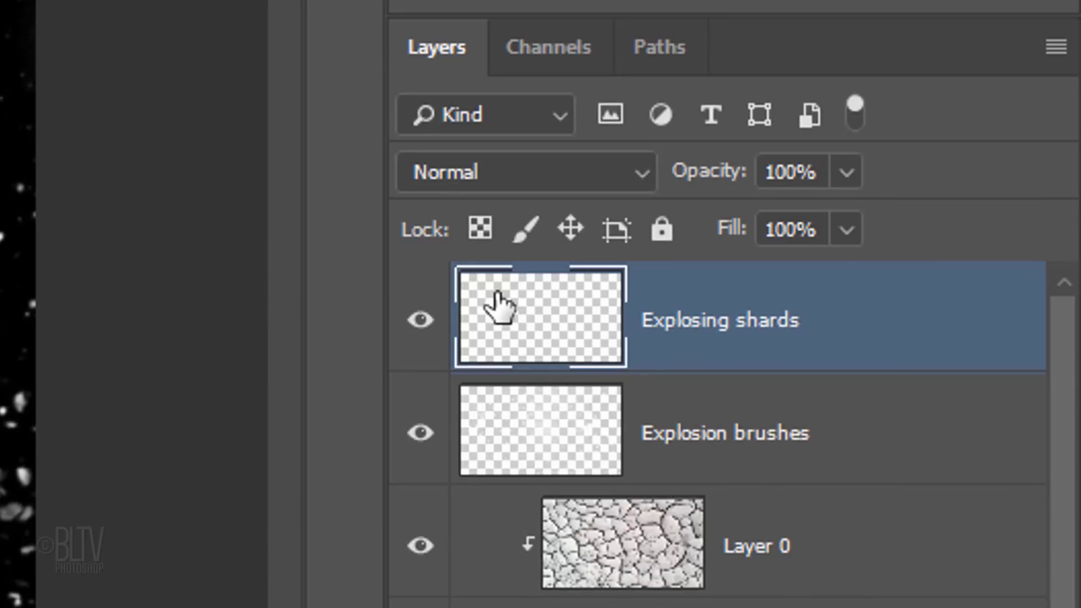
pyautogui.hotkey('ctrl', 'Delete')
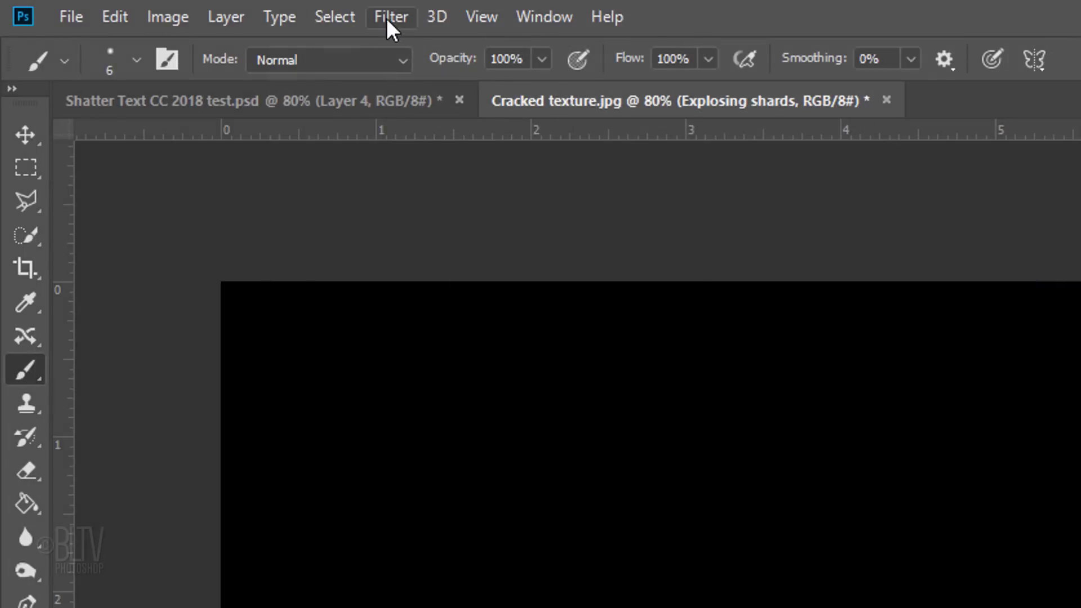
# Add 100% monochromatic Gaussian noise to the Explosing shards layer.
pyautogui.click(390, 15)
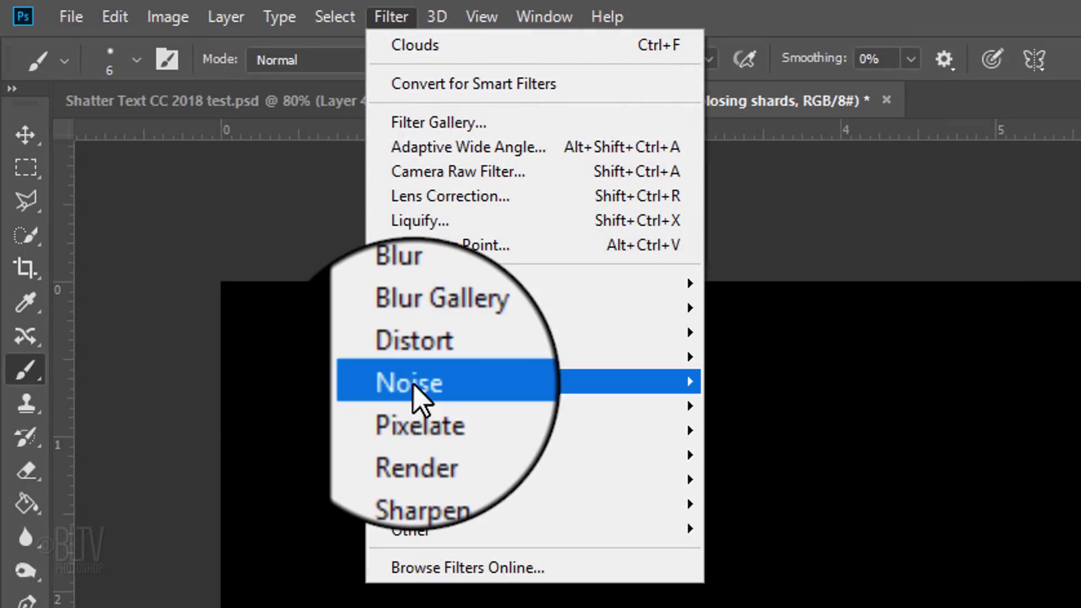
pyautogui.moveTo(393, 382)
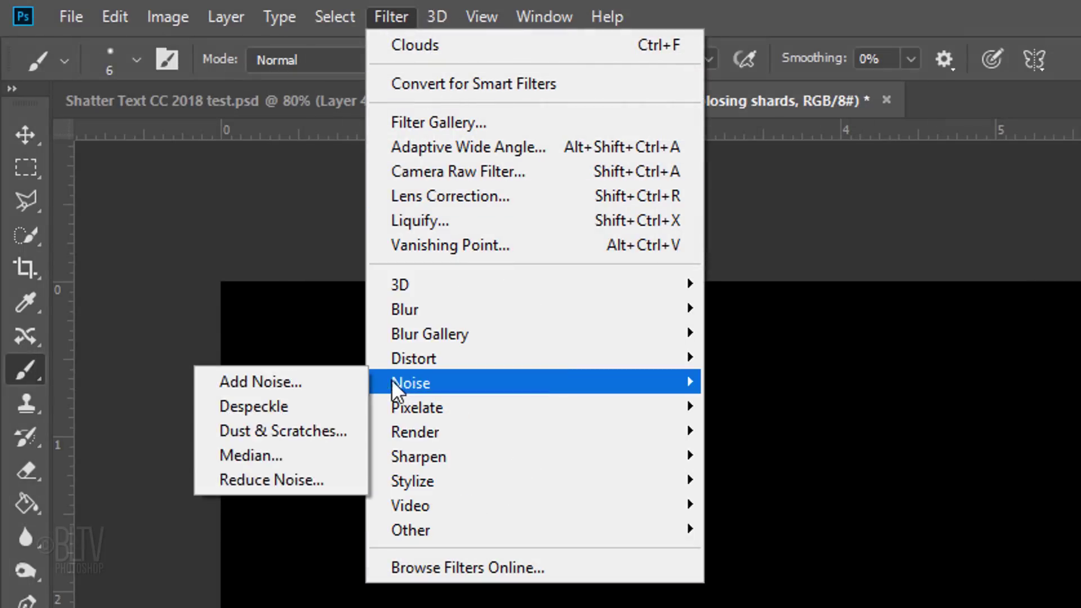
pyautogui.click(265, 375)
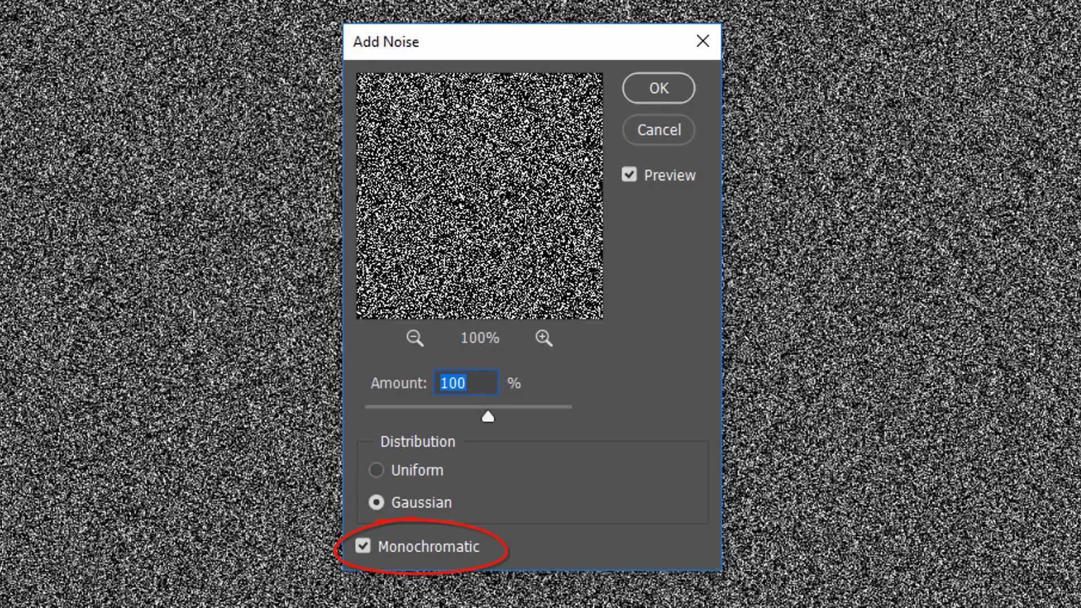
pyautogui.click(661, 96)
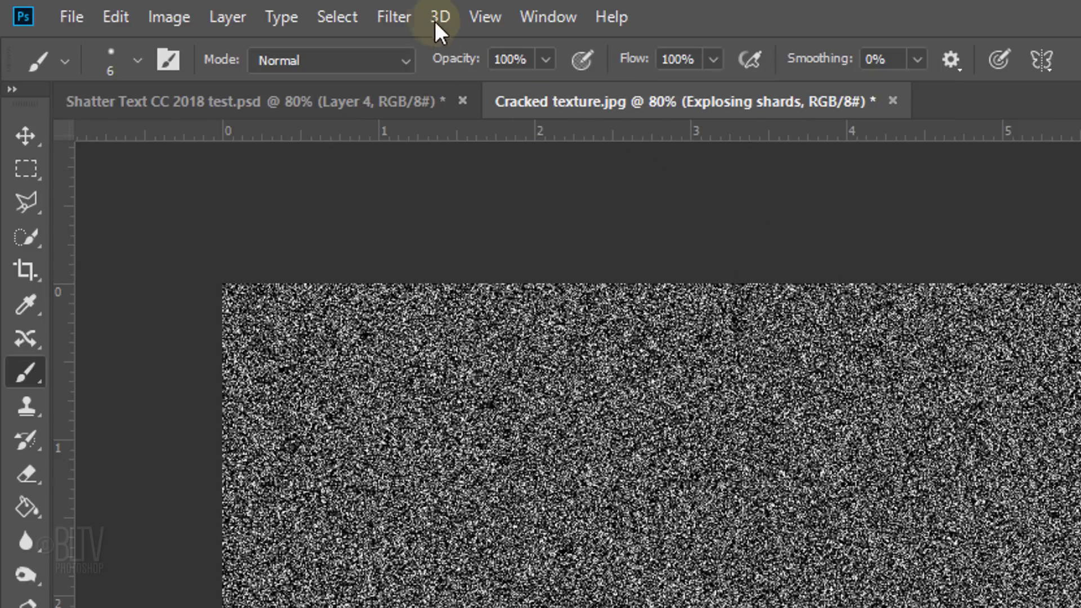
# Soften the noise with a 0.3-pixel Gaussian Blur.
pyautogui.click(395, 18)
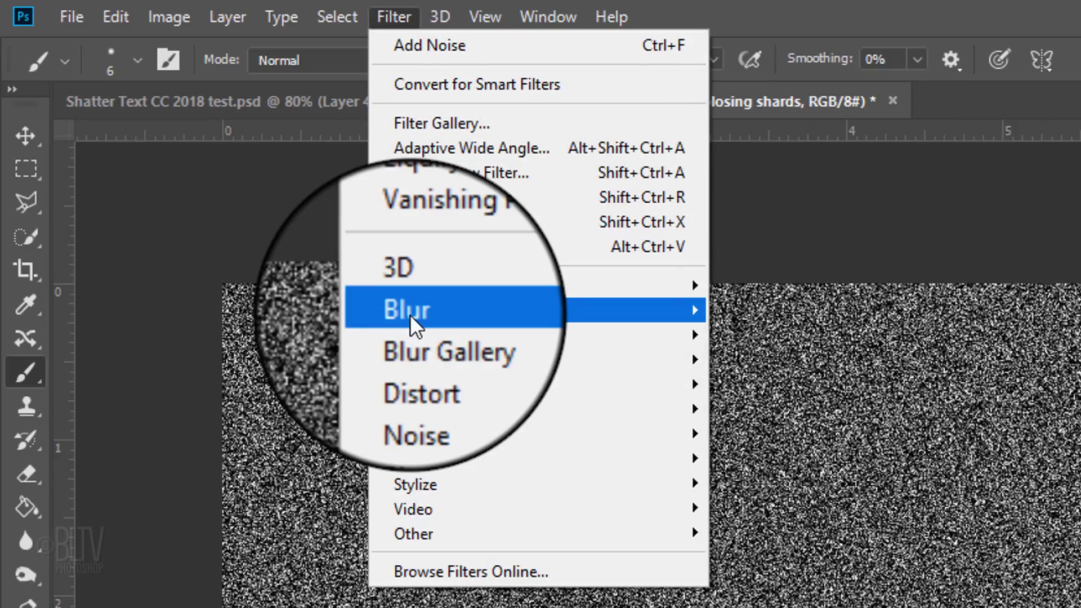
pyautogui.moveTo(410, 314)
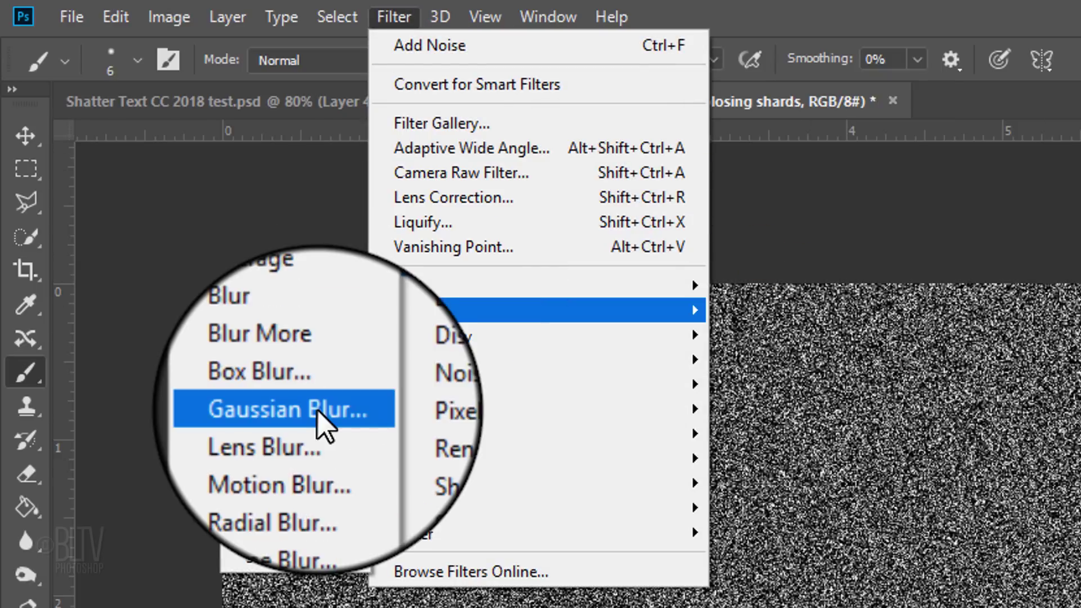
pyautogui.click(324, 416)
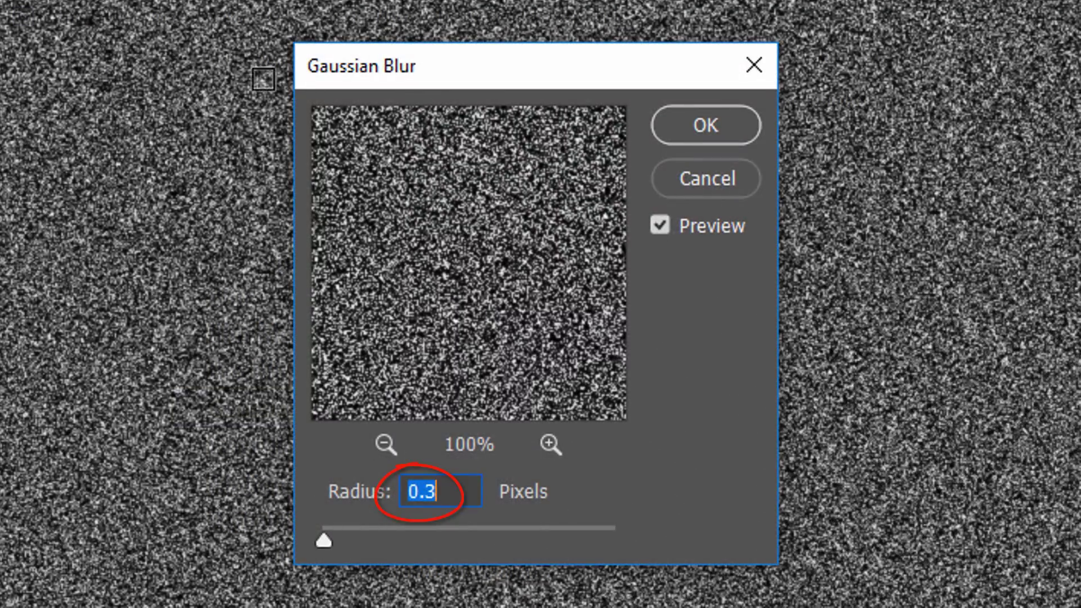
pyautogui.click(707, 126)
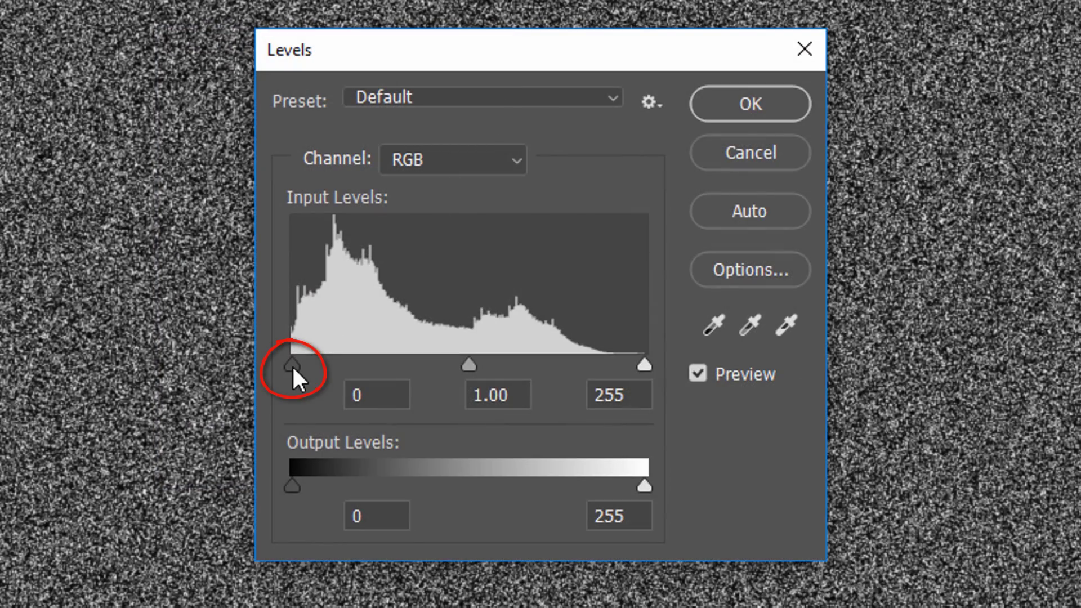
# Set the Levels input points to 185 black and 195 white so only sparse specks remain.
pyautogui.moveTo(293, 368); pyautogui.dragTo(452, 367)
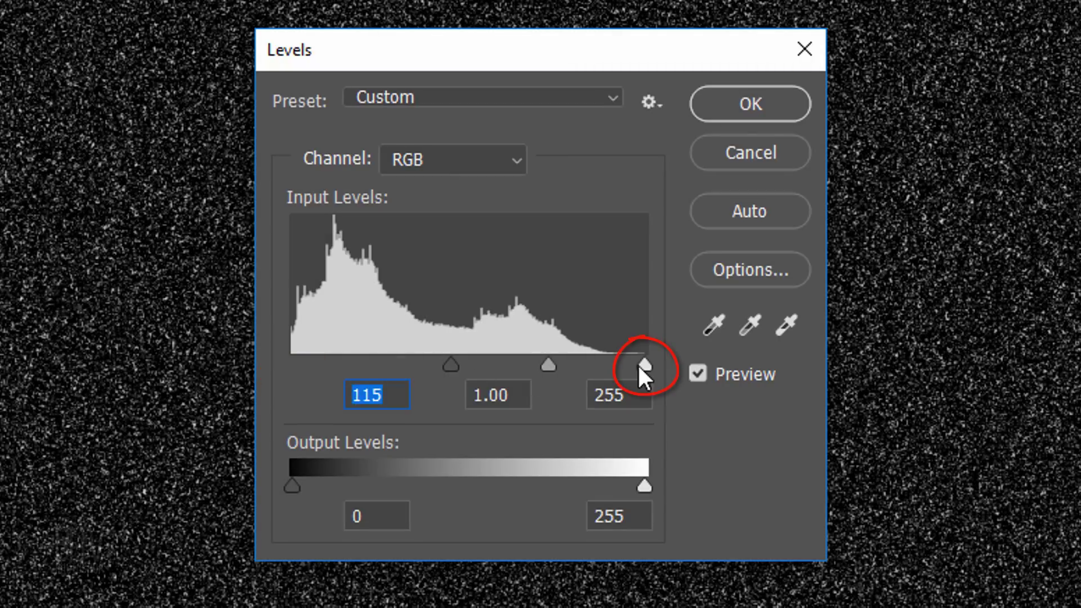
pyautogui.moveTo(640, 367); pyautogui.dragTo(560, 367)
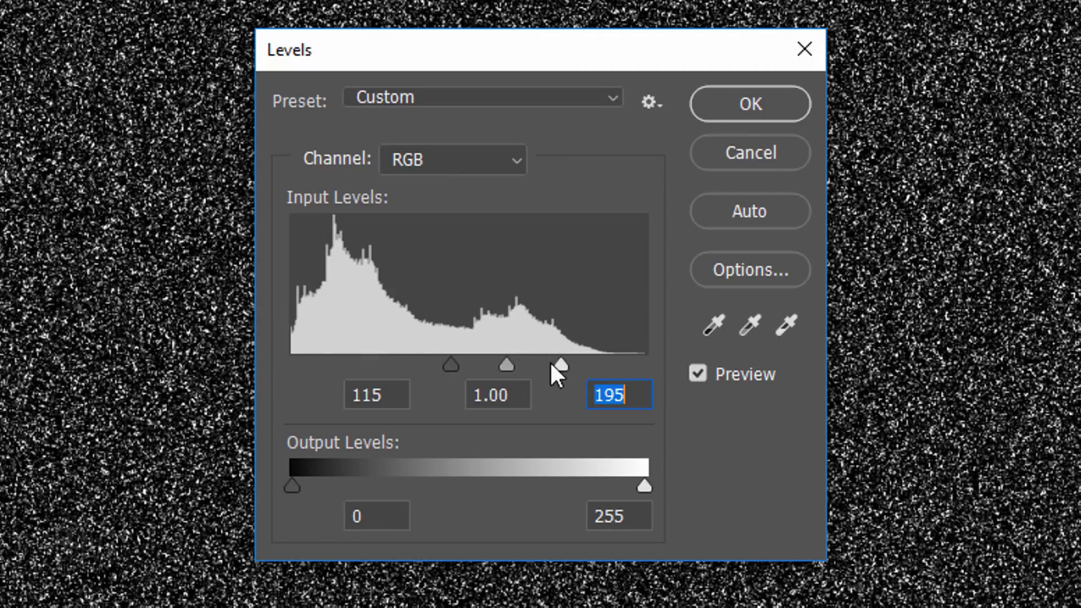
pyautogui.moveTo(450, 359); pyautogui.dragTo(546, 358)
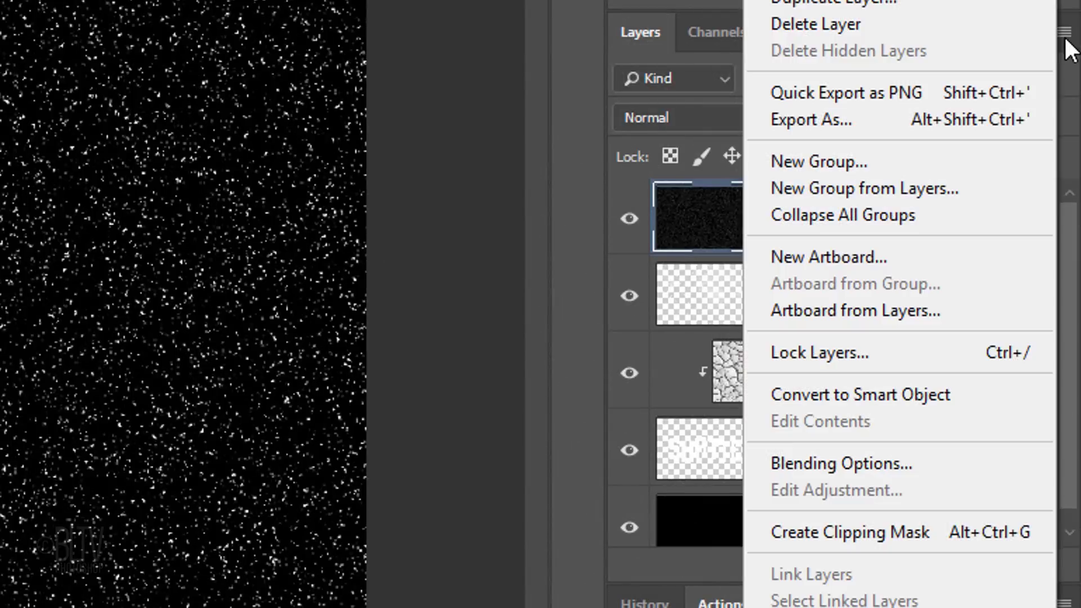
# Convert Explosing shards to a smart object and apply a Zoom Radial Blur of amount 5.
pyautogui.click(847, 393)
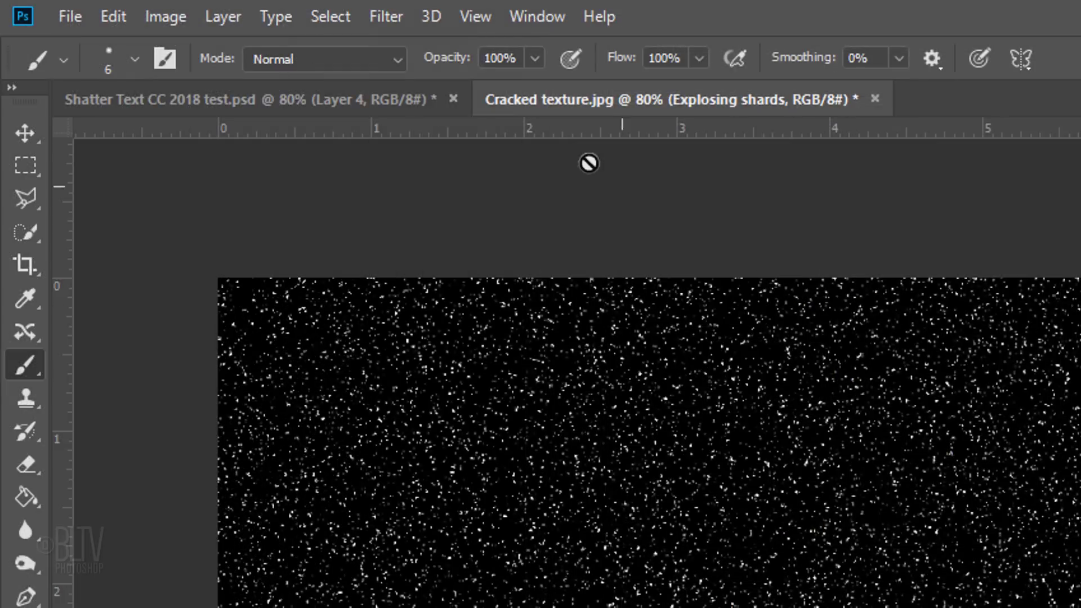
pyautogui.click(387, 16)
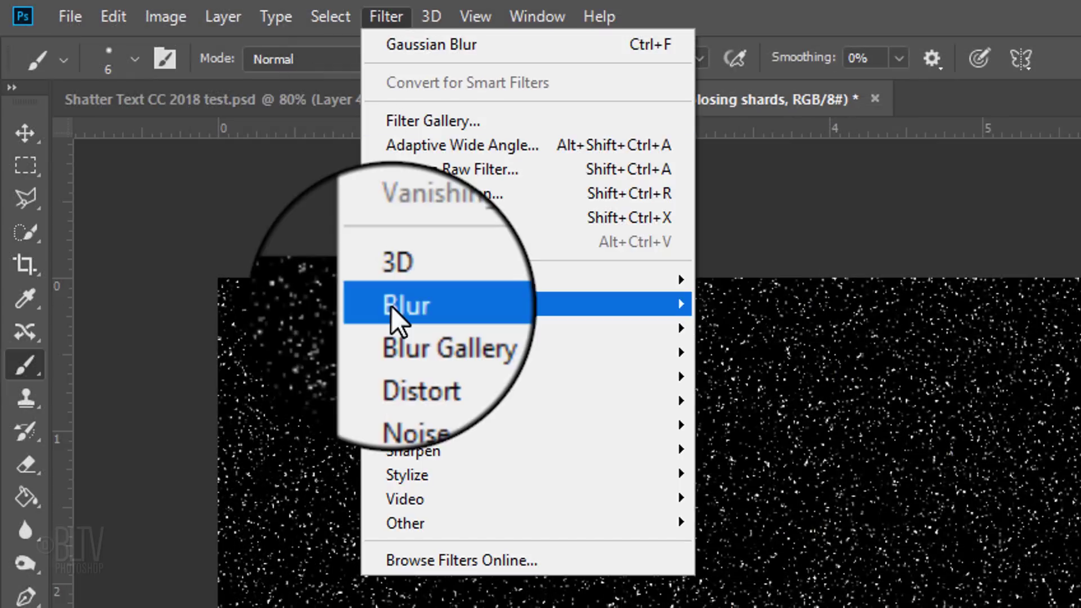
pyautogui.moveTo(390, 306)
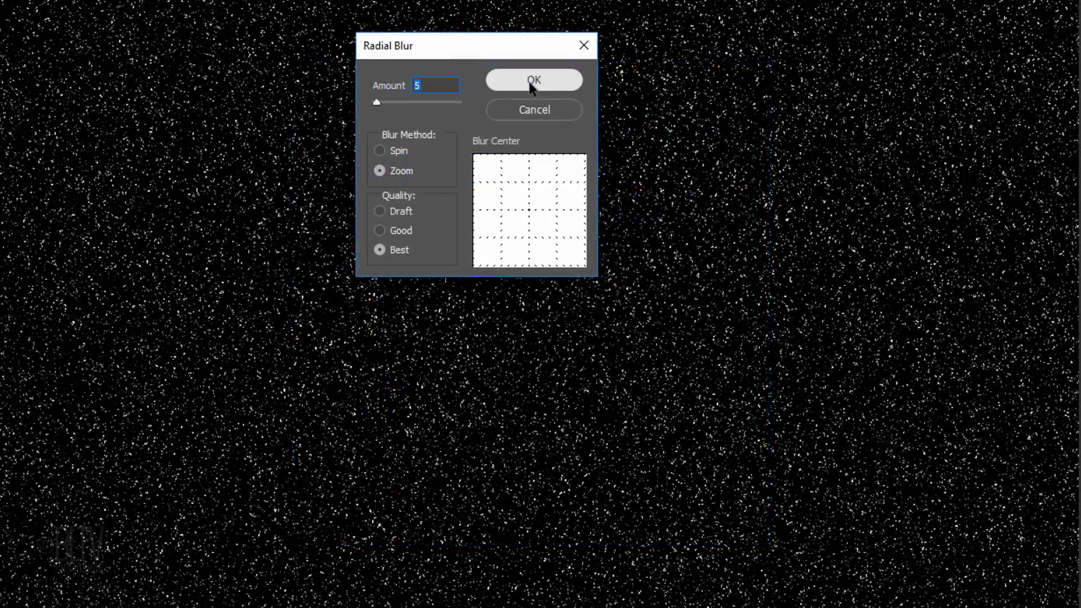
pyautogui.click(639, 167)
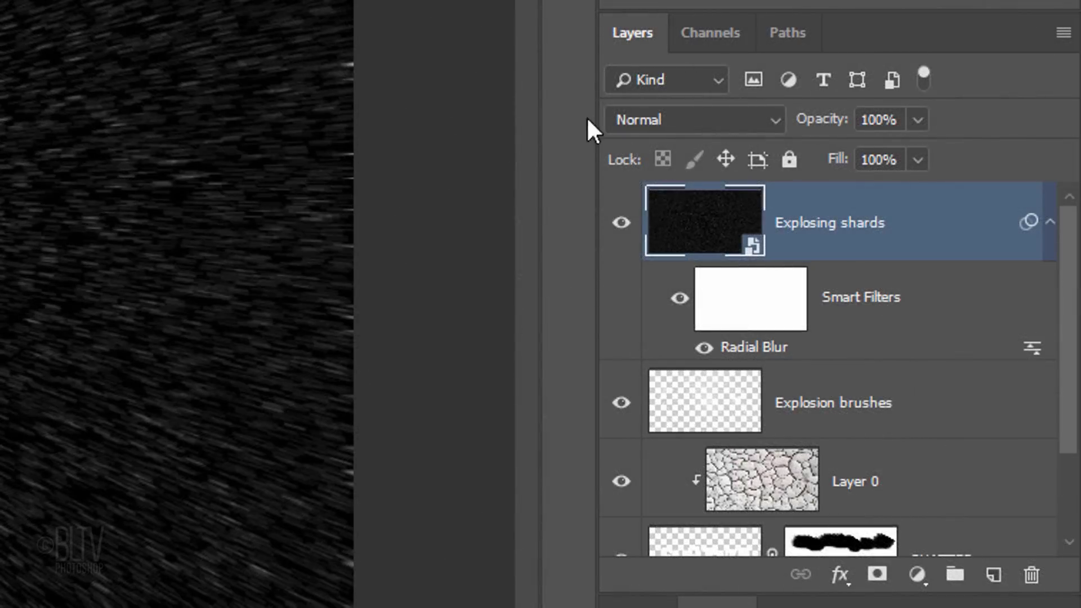
pyautogui.click(671, 120)
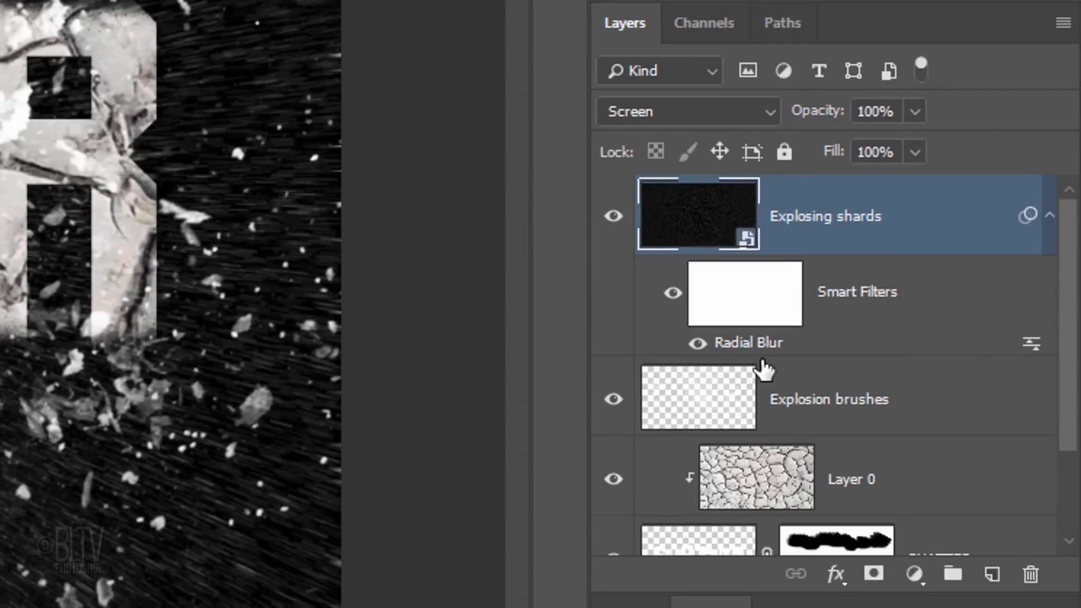
# With Layer 1 selected, add a filled layer above it named 'Smoke cloud'.
pyautogui.scroll(-2, 1073, 540)
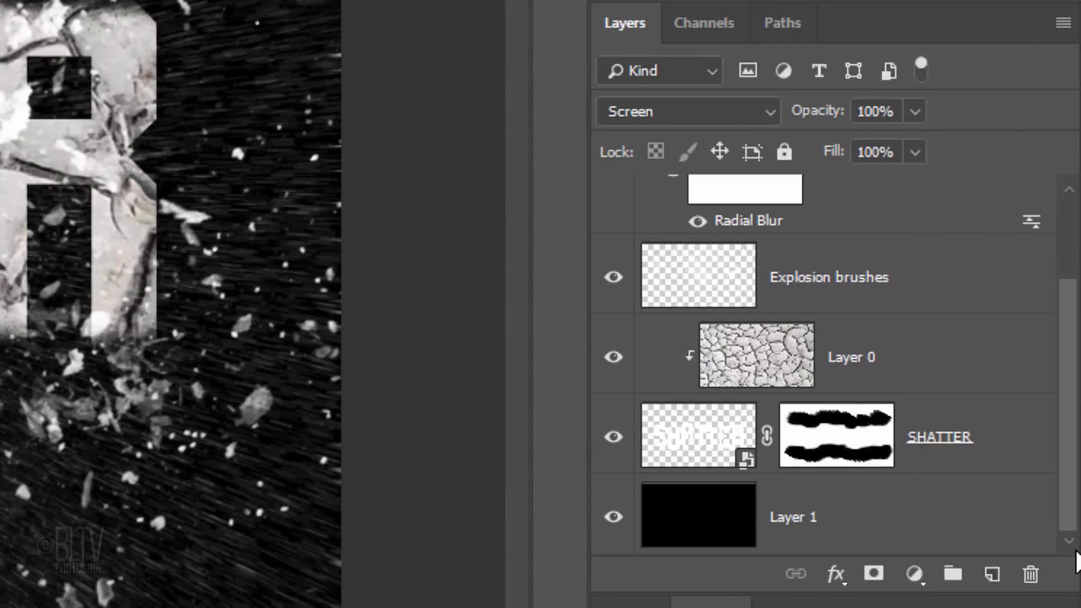
pyautogui.click(705, 518)
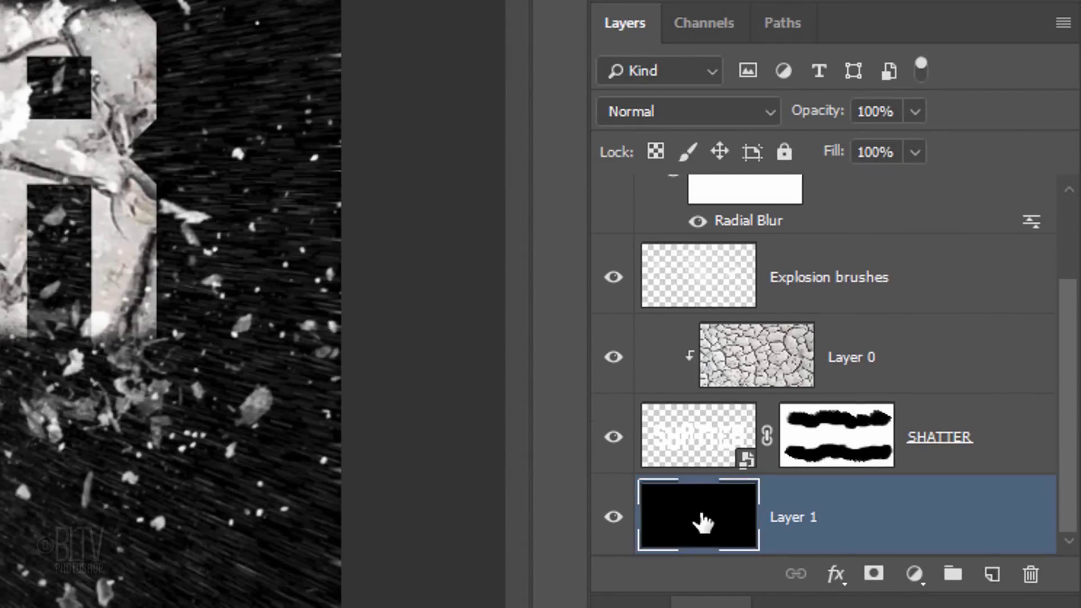
pyautogui.click(991, 574)
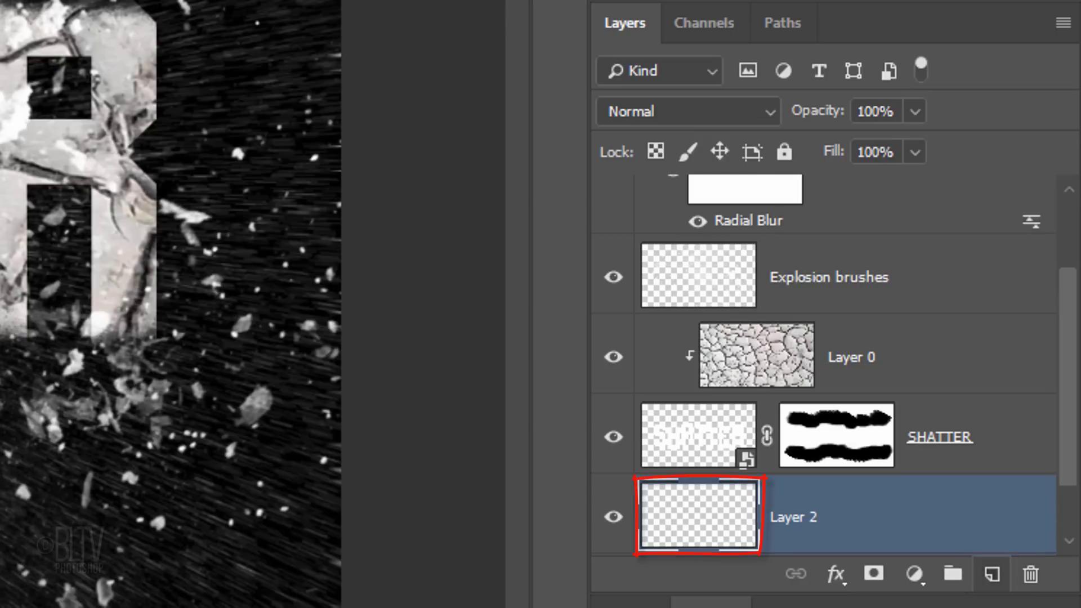
pyautogui.scroll(-2, 1069, 498)
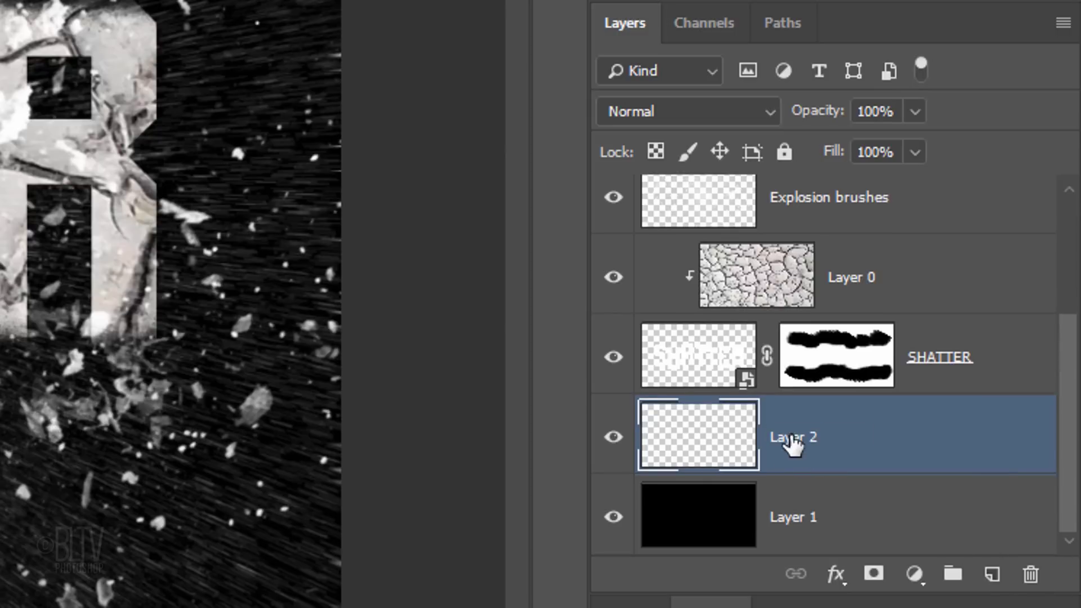
pyautogui.doubleClick(793, 437)
pyautogui.write('Smoke cloud')
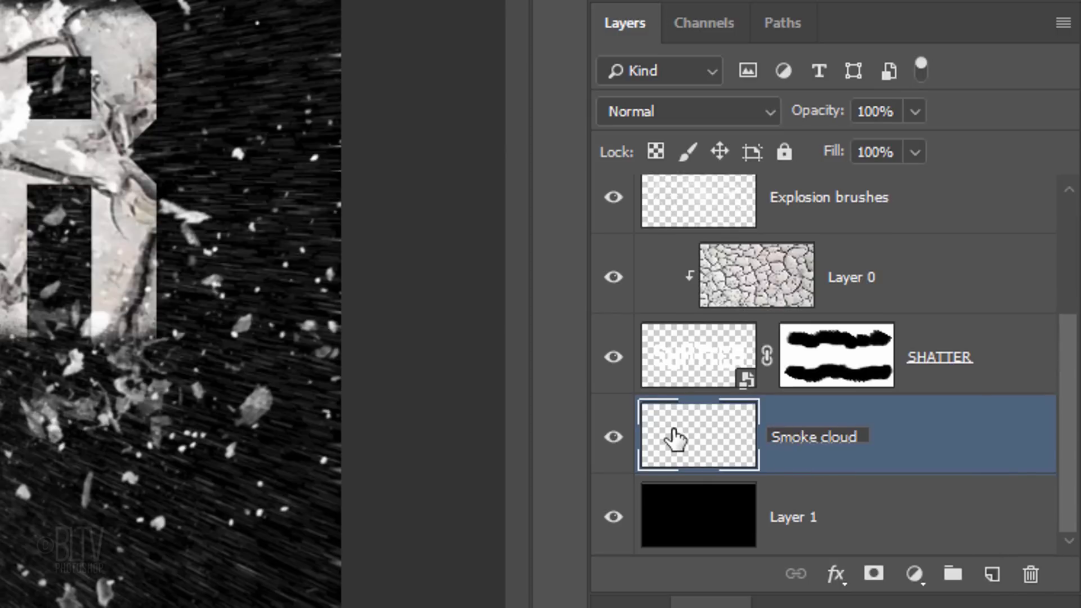
pyautogui.press('Return')
pyautogui.hotkey('ctrl', 'Delete')
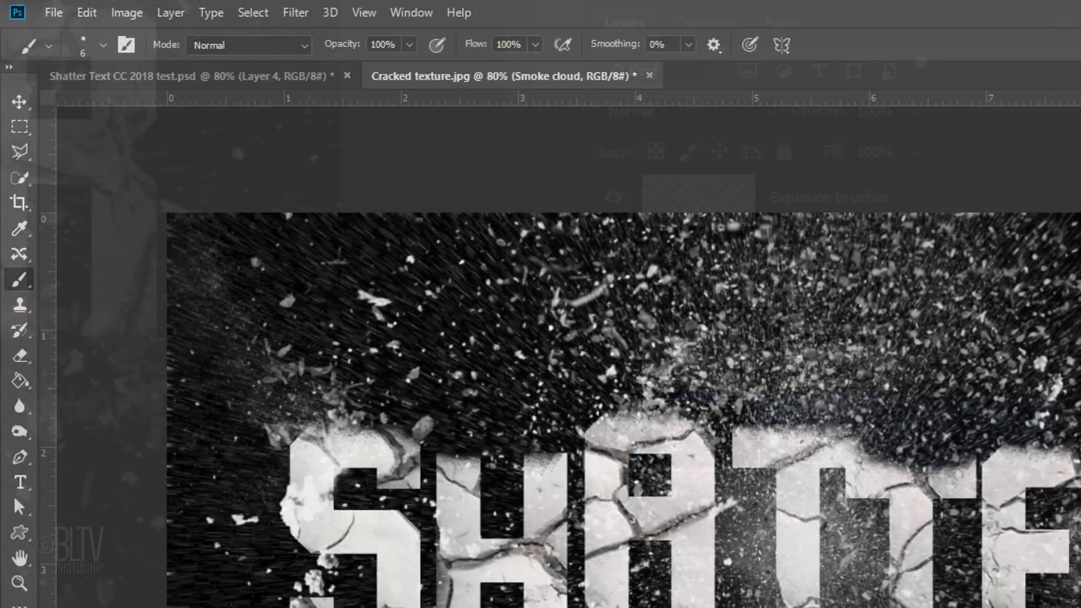
# Choose a powder tip from Free Powder Photoshop Brushes 3 and resize it from 3500 to 1100 px.
pyautogui.click(102, 45)
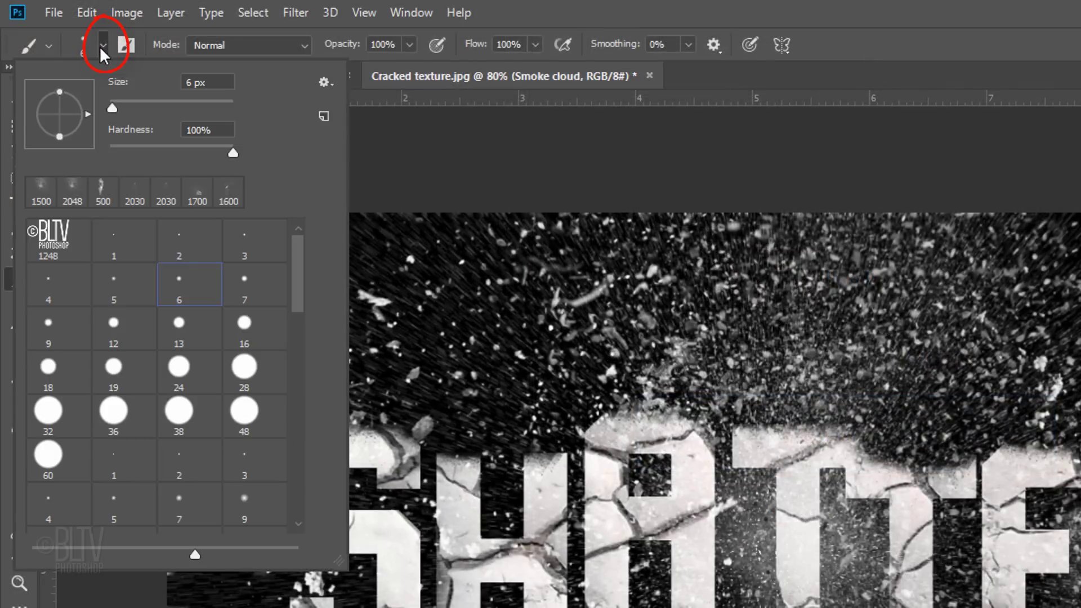
pyautogui.moveTo(294, 269); pyautogui.dragTo(289, 498)
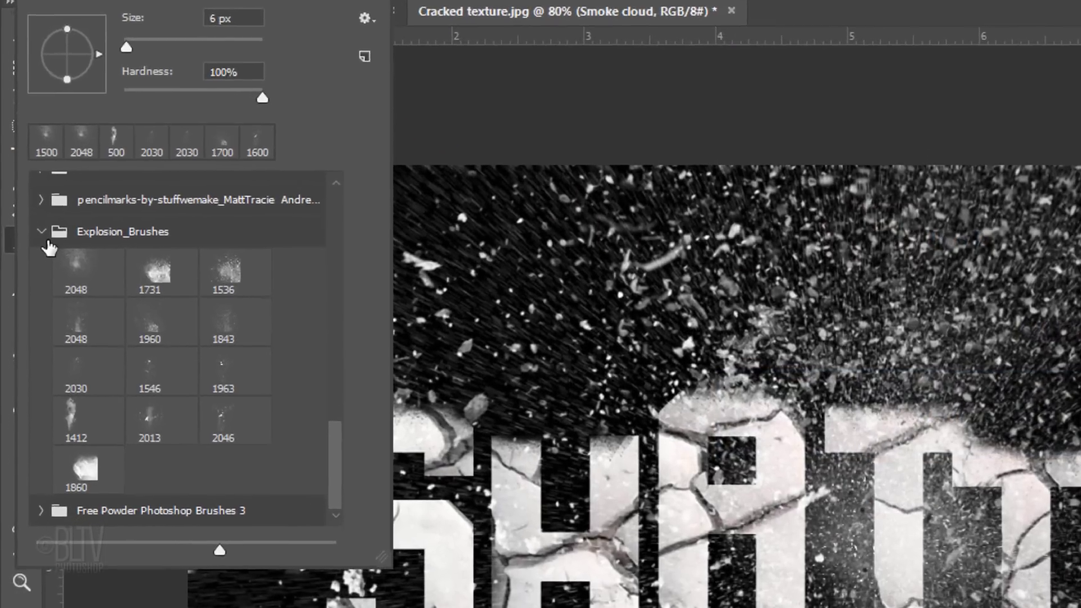
pyautogui.click(44, 237)
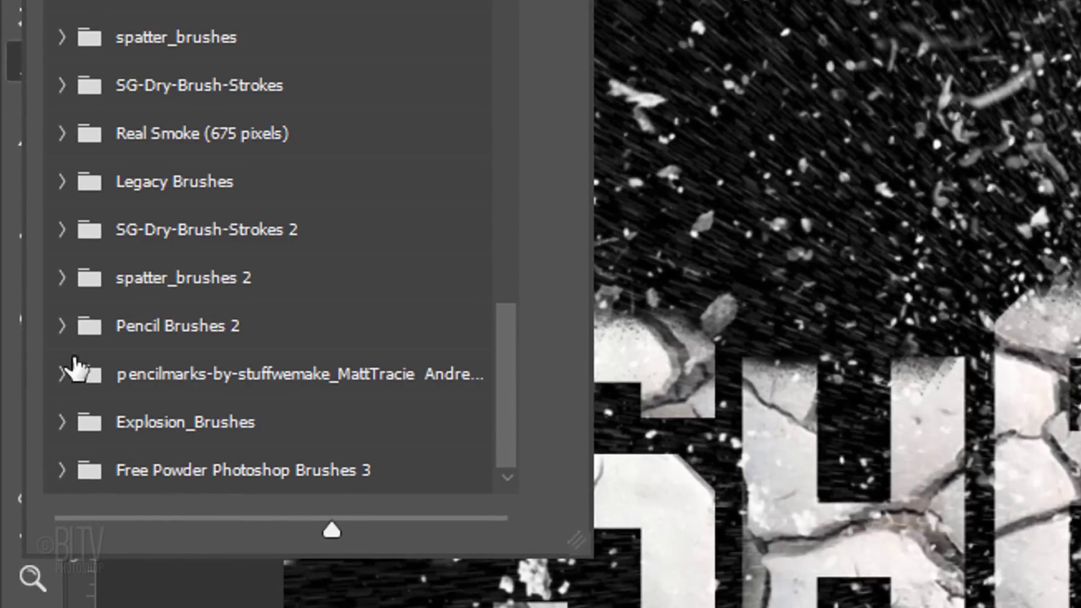
pyautogui.click(84, 473)
pyautogui.moveTo(512, 362); pyautogui.dragTo(499, 498)
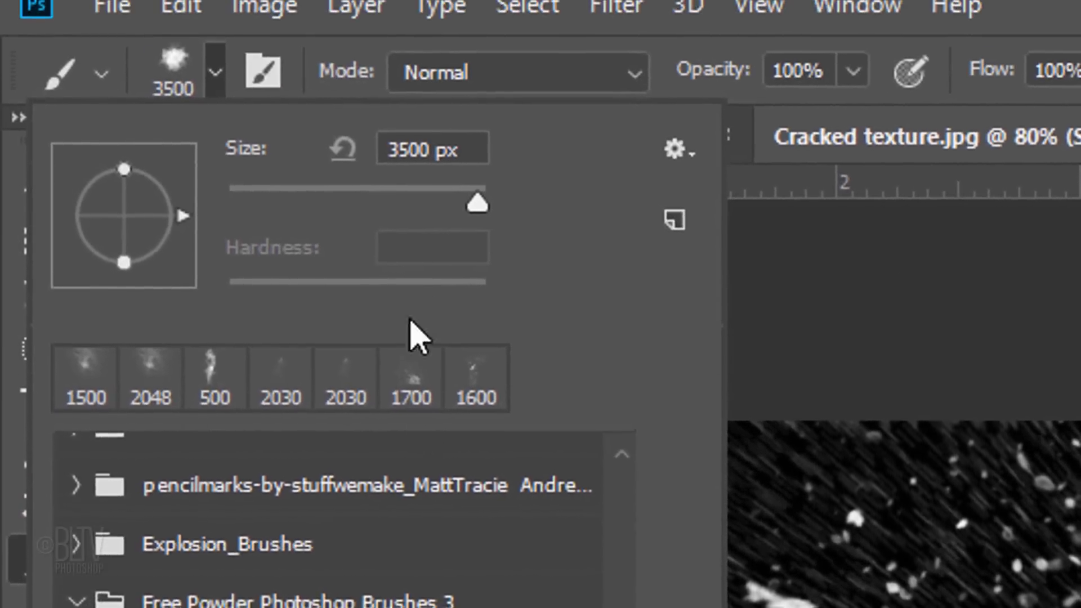
pyautogui.click(425, 150)
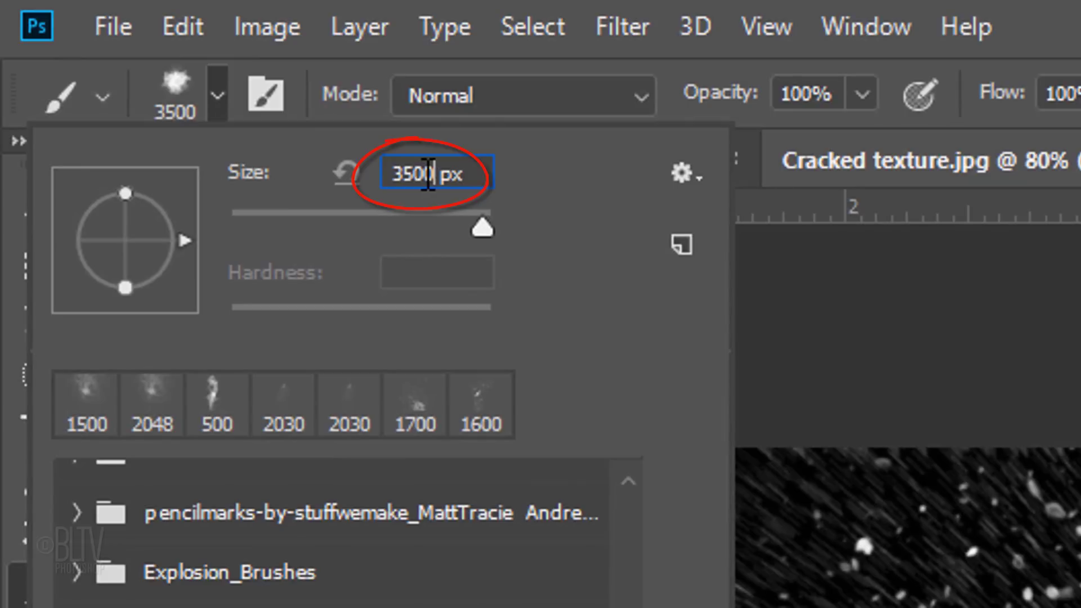
pyautogui.press('BackSpace')
pyautogui.press('BackSpace')
pyautogui.press('BackSpace')
pyautogui.press('BackSpace')
pyautogui.write('1100')
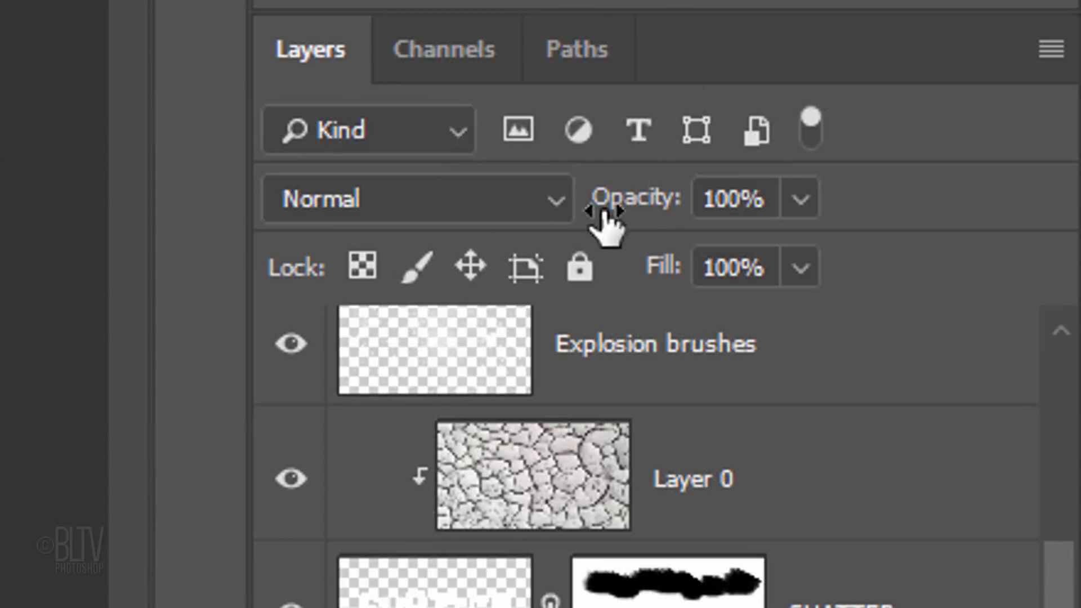
# Set the Smoke cloud layer opacity to 50% and add a layer mask.
pyautogui.doubleClick(723, 198)
pyautogui.write('50')
pyautogui.press('Return')
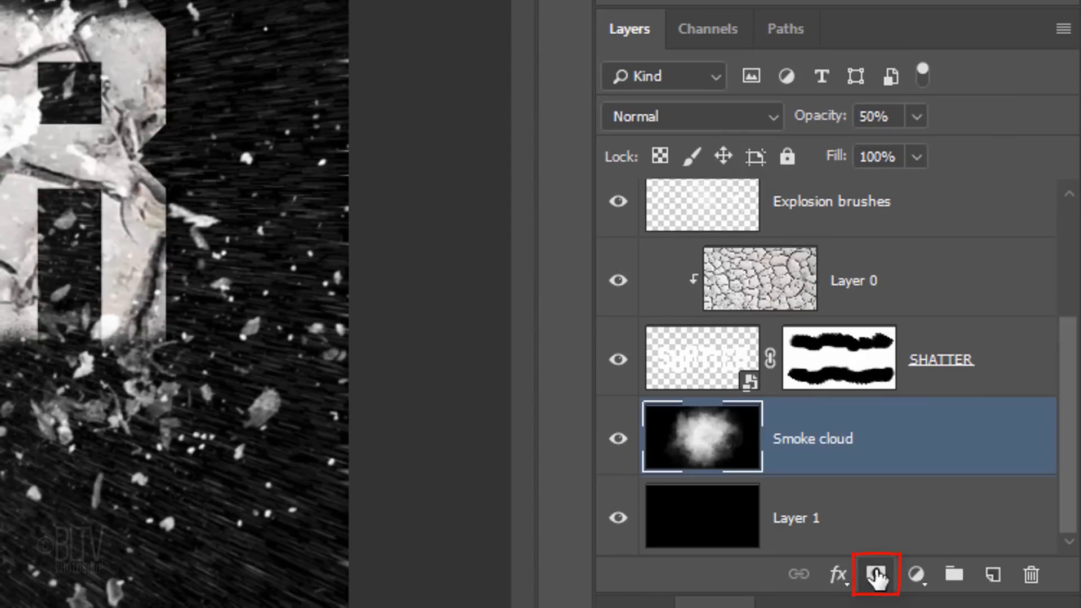
pyautogui.click(876, 575)
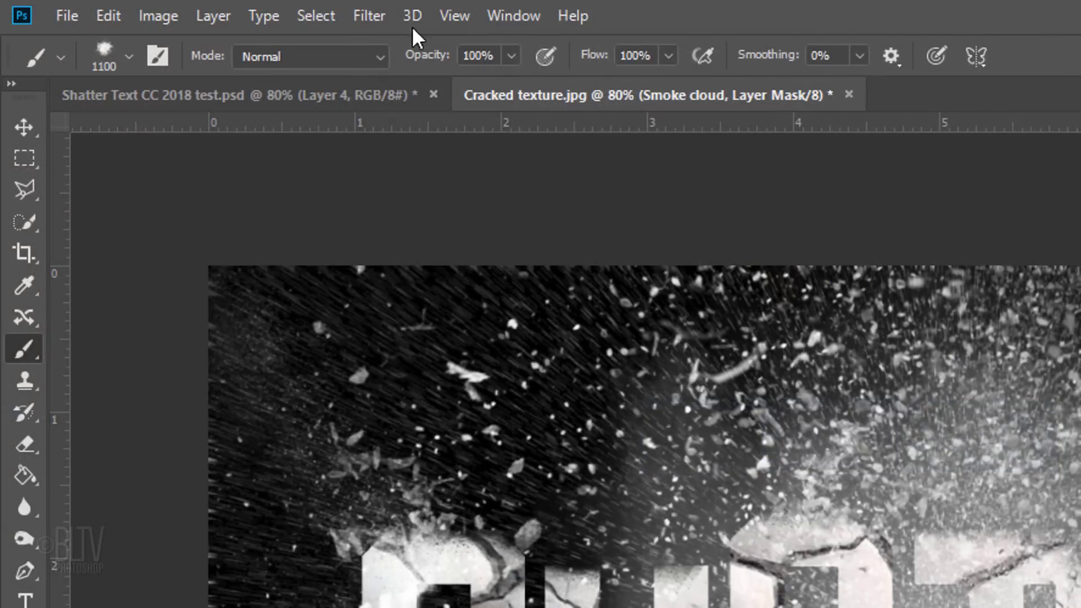
pyautogui.click(369, 15)
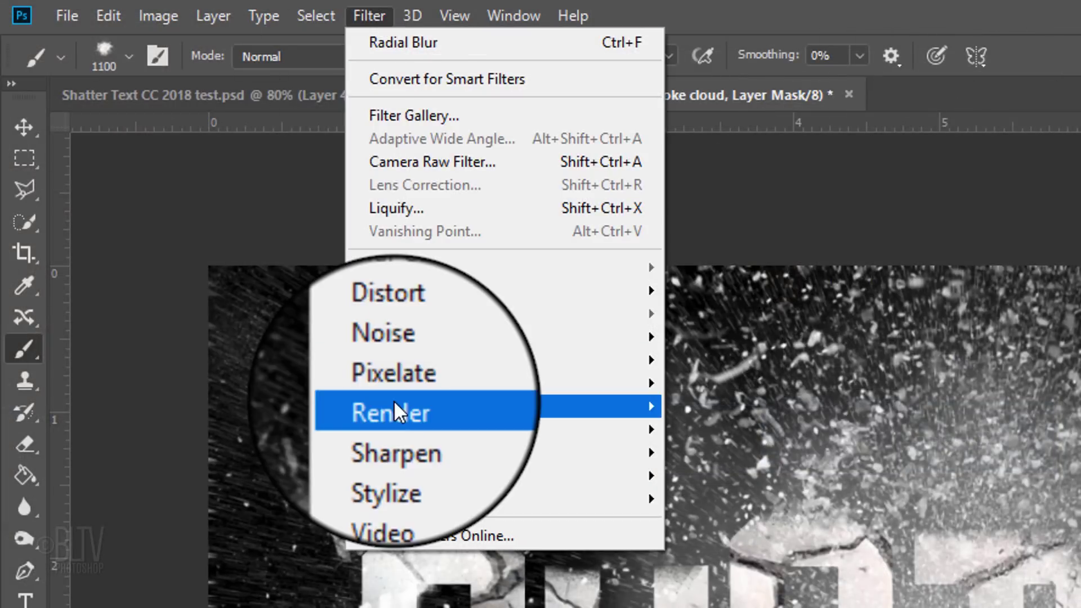
pyautogui.moveTo(393, 399)
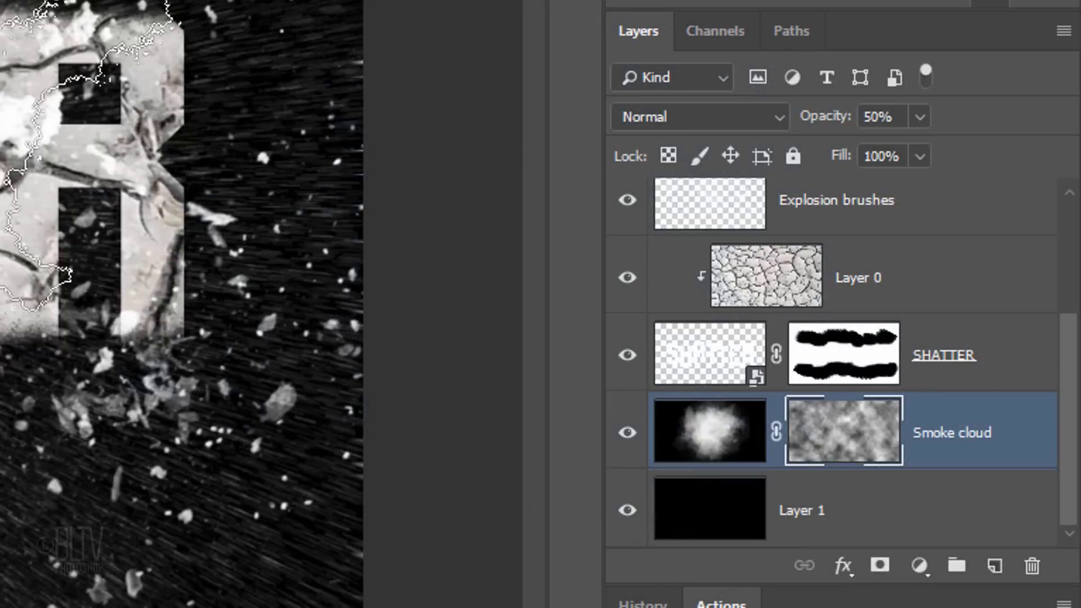
# Select Explosing shards and add a Hue/Saturation adjustment layer above it.
pyautogui.moveTo(1068, 351); pyautogui.dragTo(1073, 149)
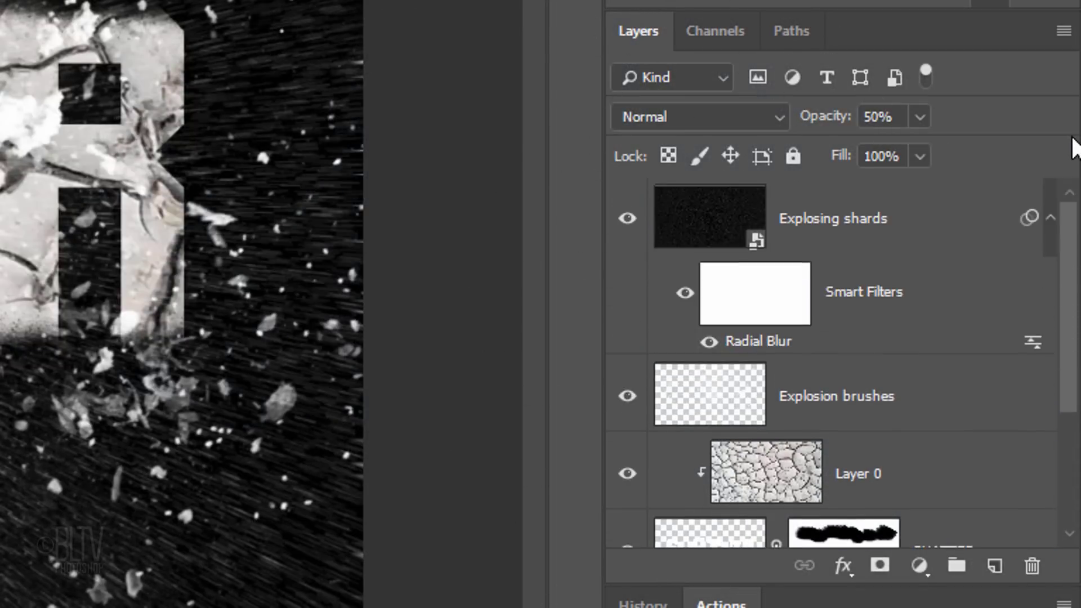
pyautogui.click(715, 227)
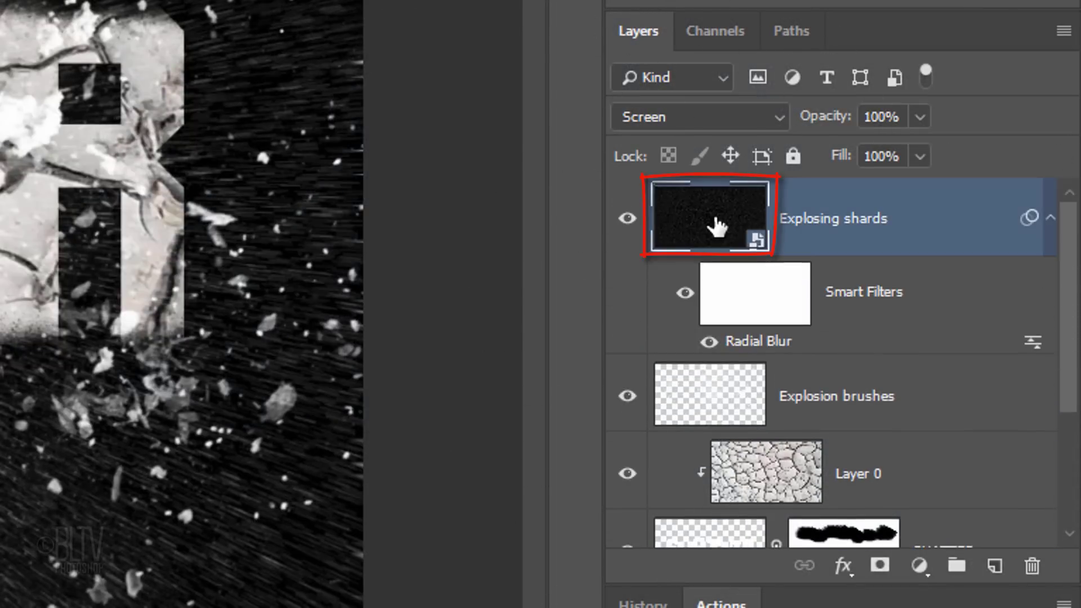
pyautogui.click(919, 567)
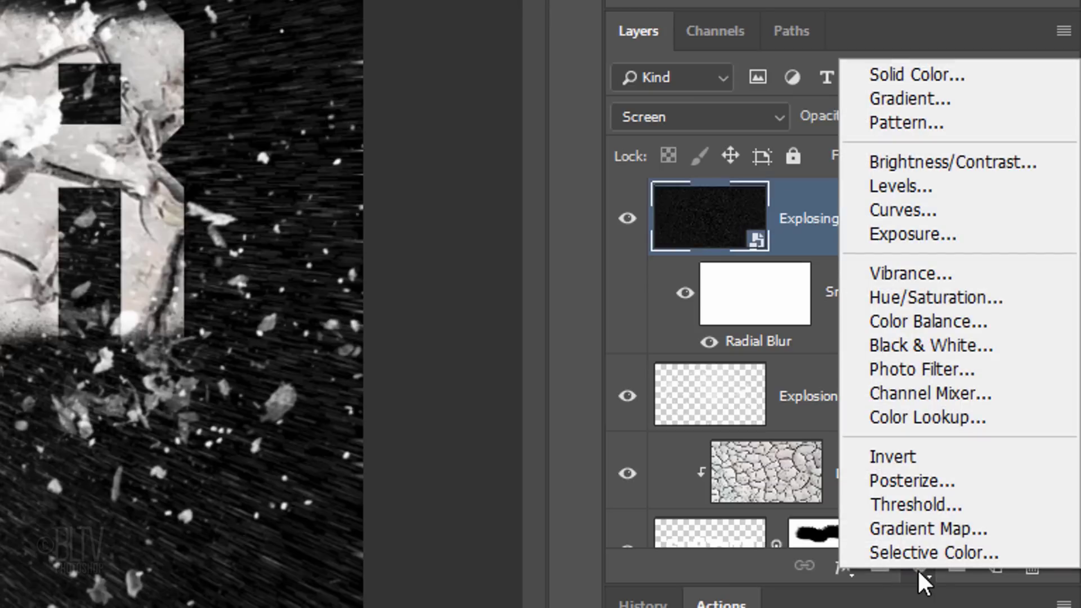
pyautogui.click(907, 296)
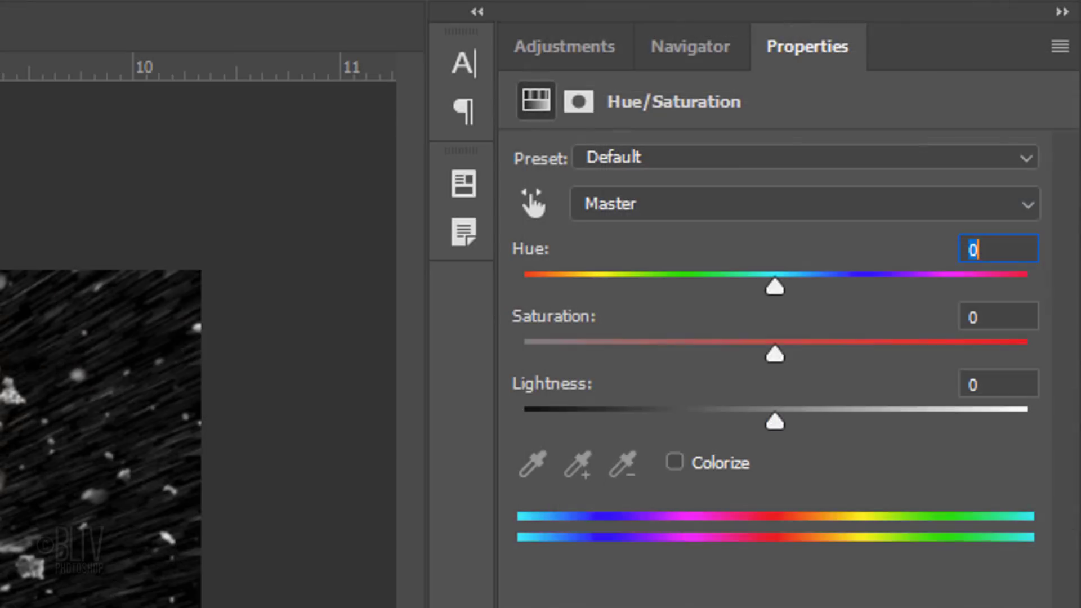
# Enable Colorize and set Hue to 220, leaving Saturation at 25.
pyautogui.click(676, 460)
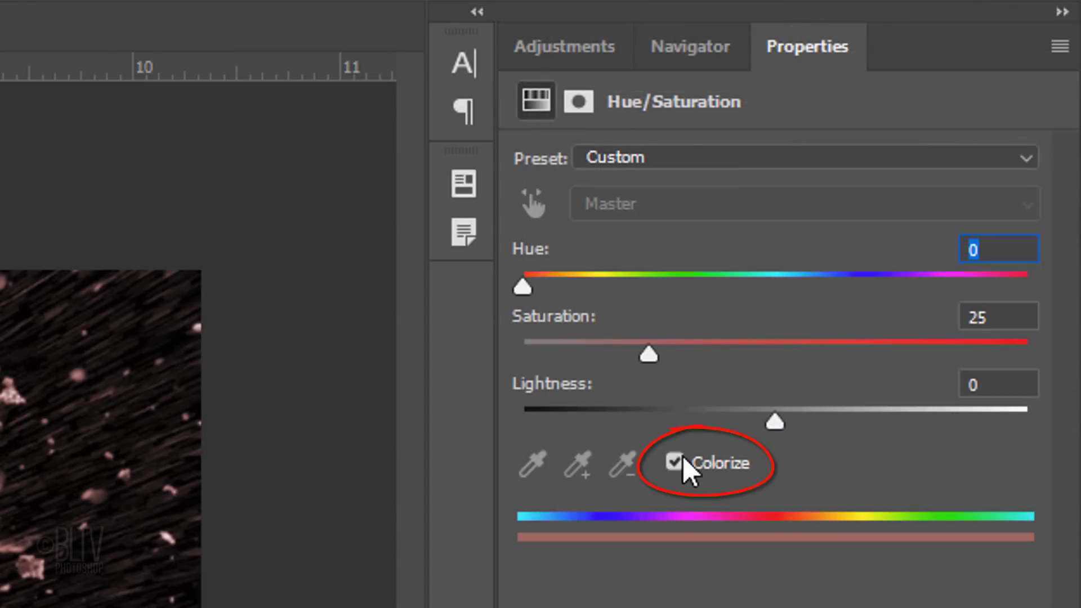
pyautogui.click(1005, 249)
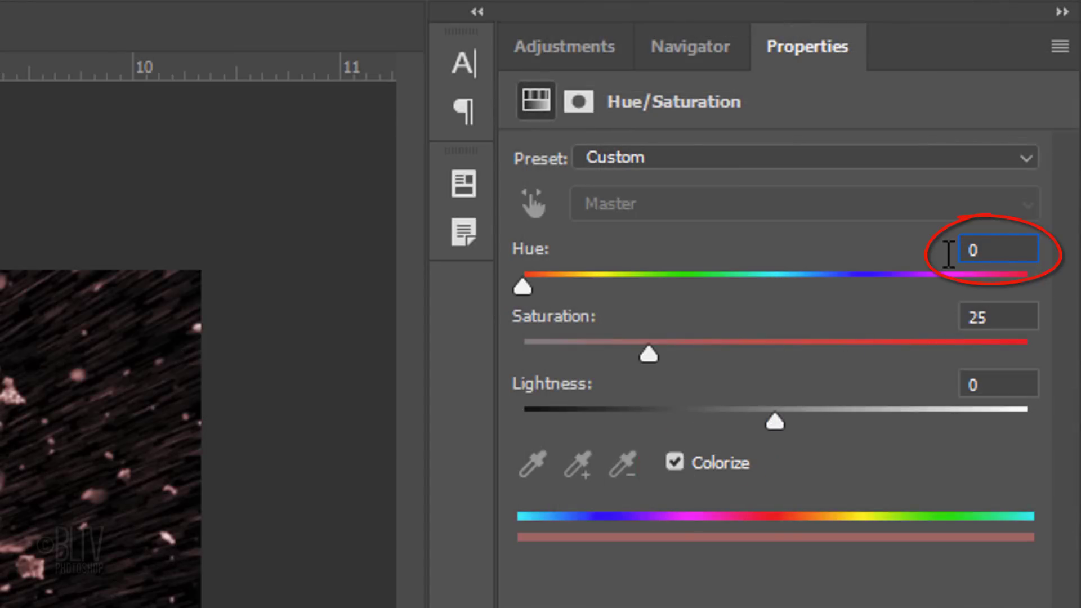
pyautogui.write('220')
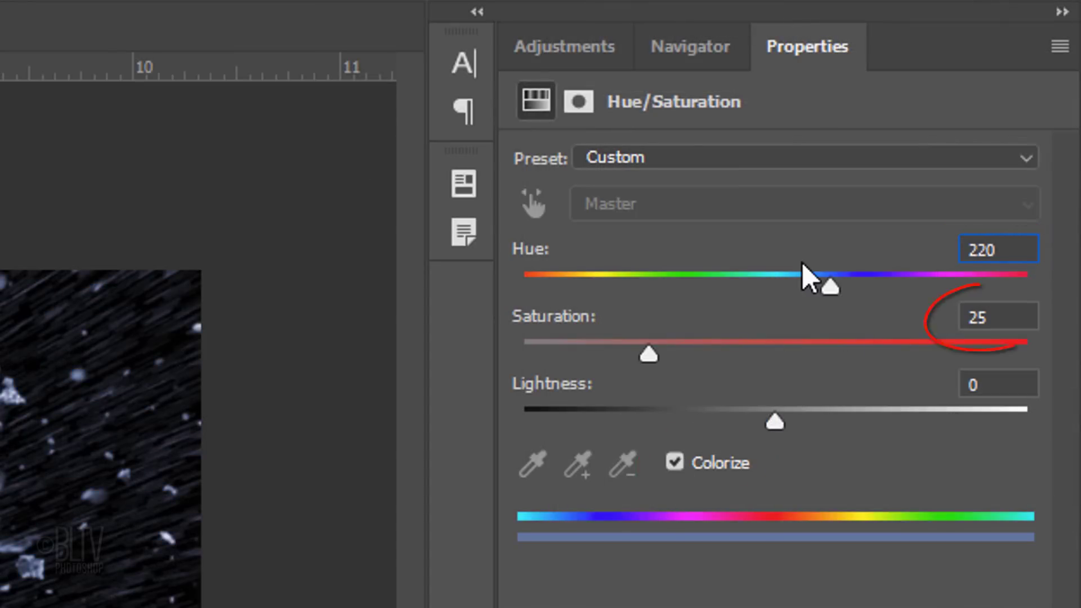